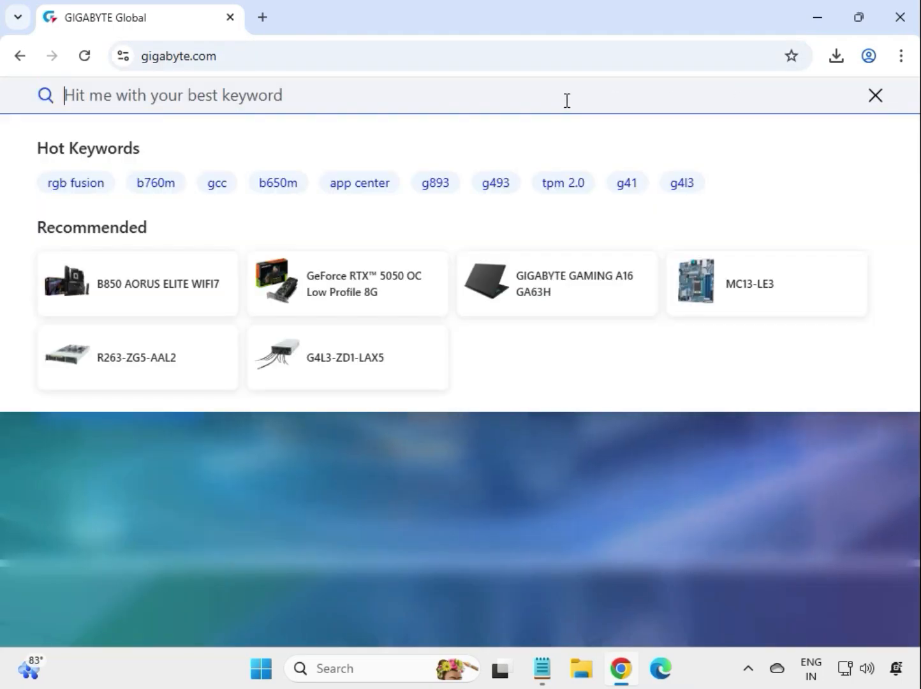
# - Search the GIGABYTE site for "H610M K" and filter the results to products only
pyautogui.write('H610M K')
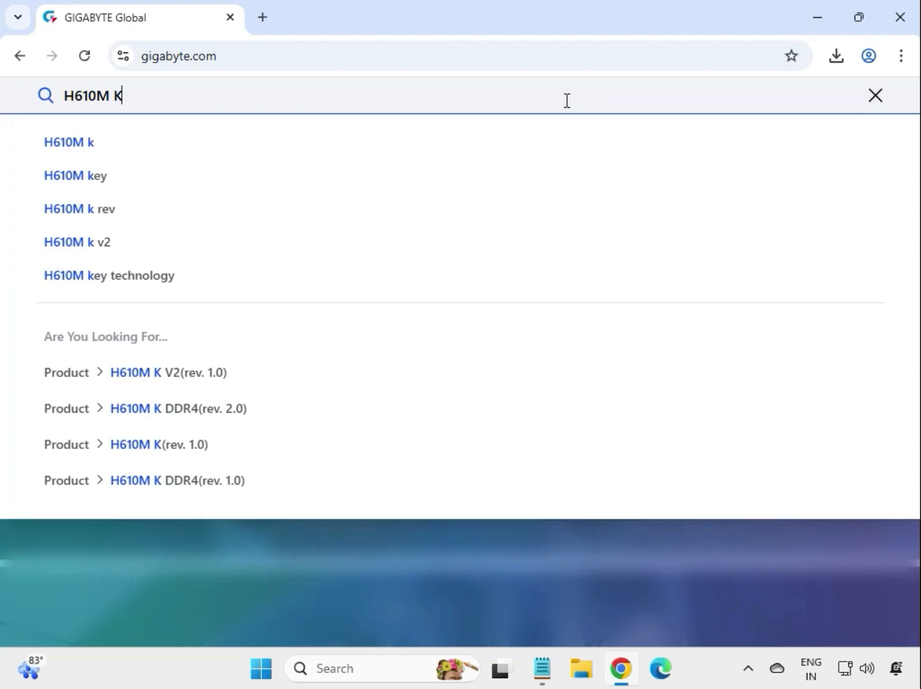
pyautogui.press('Return')
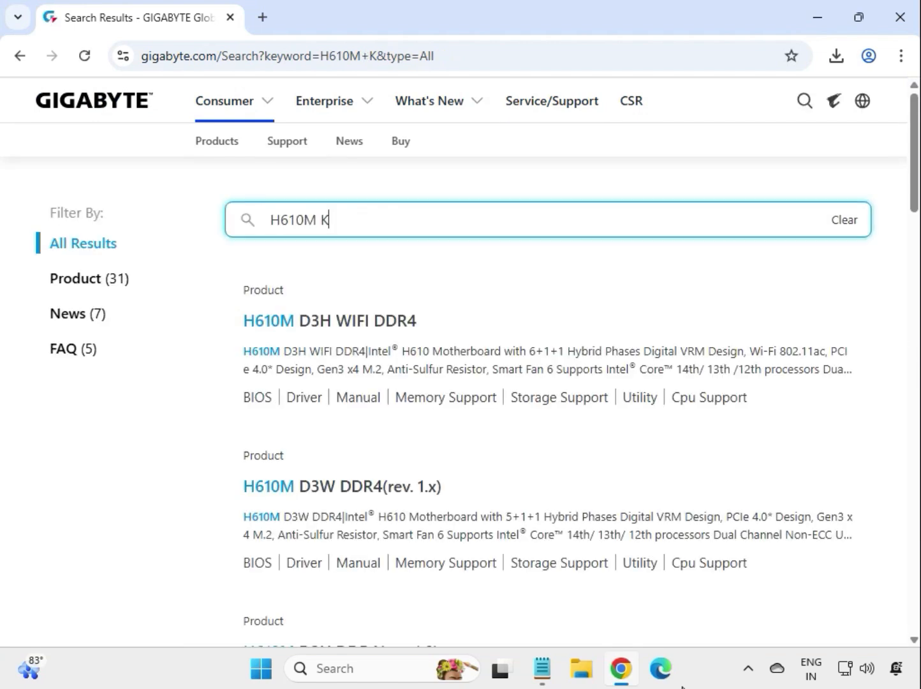
pyautogui.click(91, 273)
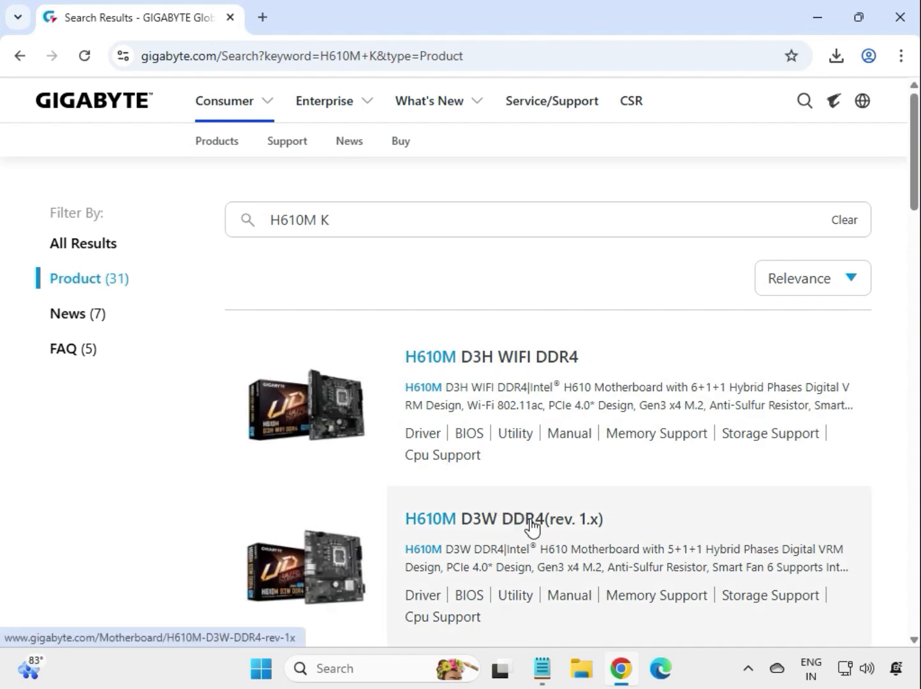
# - Find the H610M K (rev. 1.0) motherboard on the third page of product results and open its product page
pyautogui.scroll(-1, 530, 528)
pyautogui.scroll(-5, 530, 529)
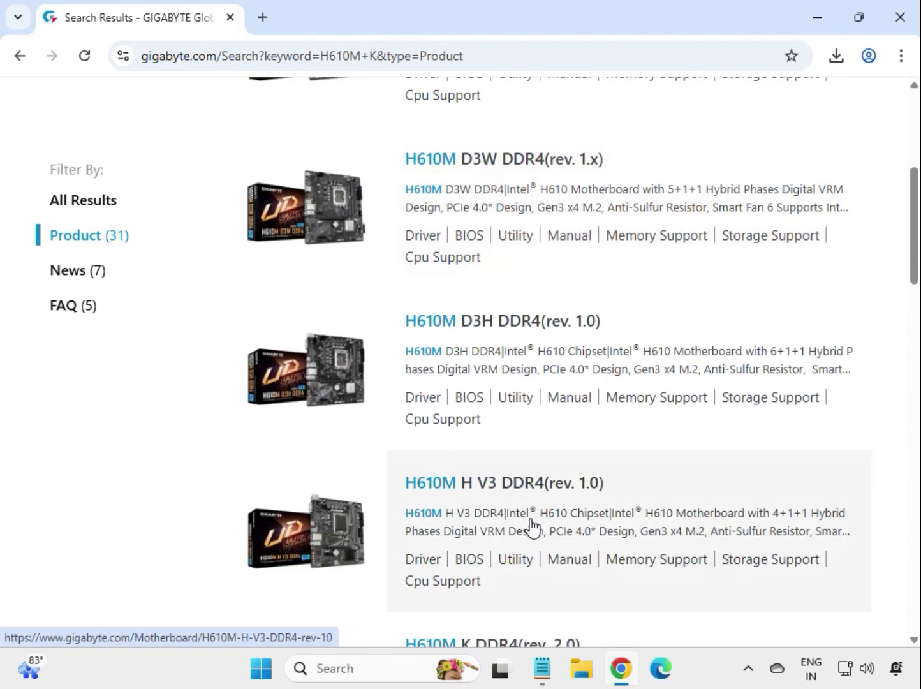
pyautogui.scroll(-8, 531, 528)
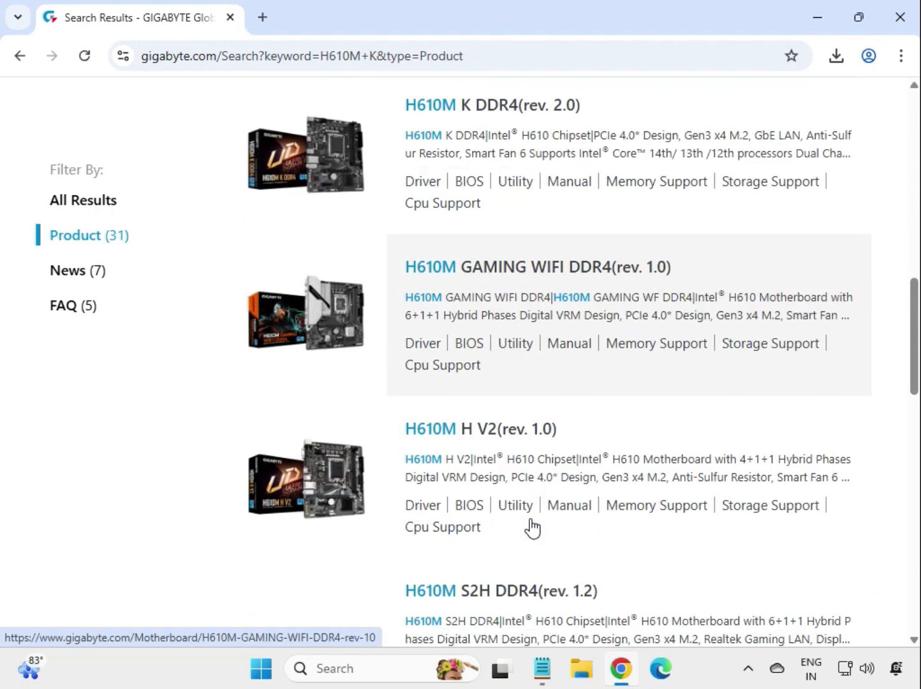
pyautogui.scroll(-5, 531, 528)
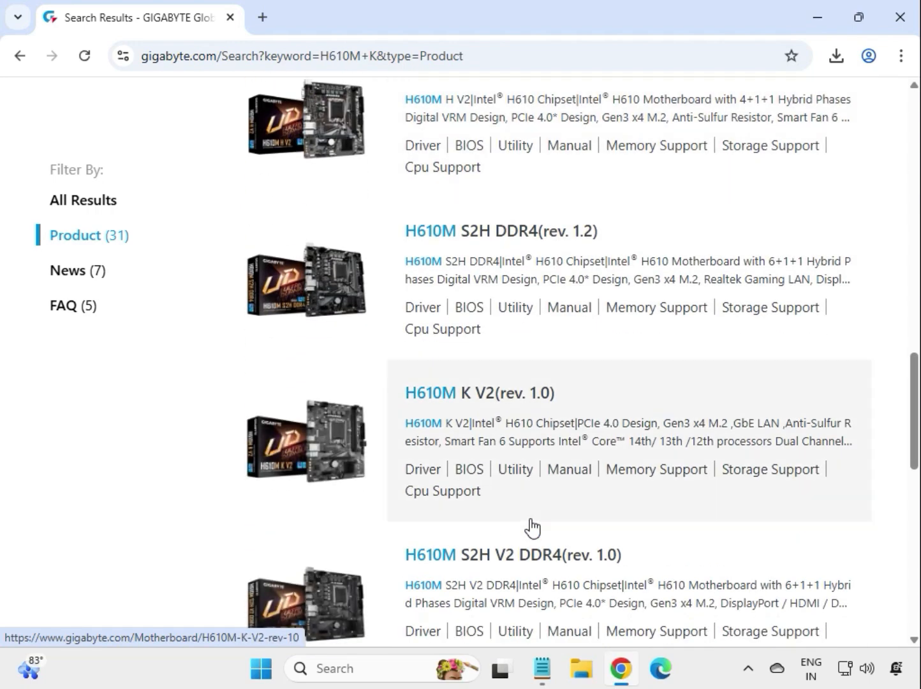
pyautogui.scroll(-3, 530, 528)
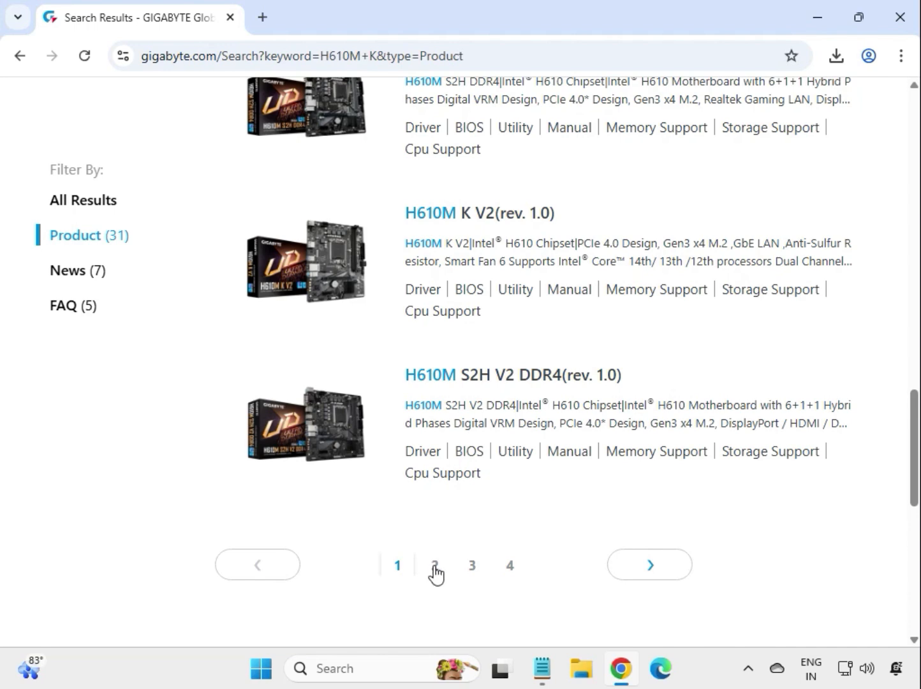
pyautogui.click(435, 571)
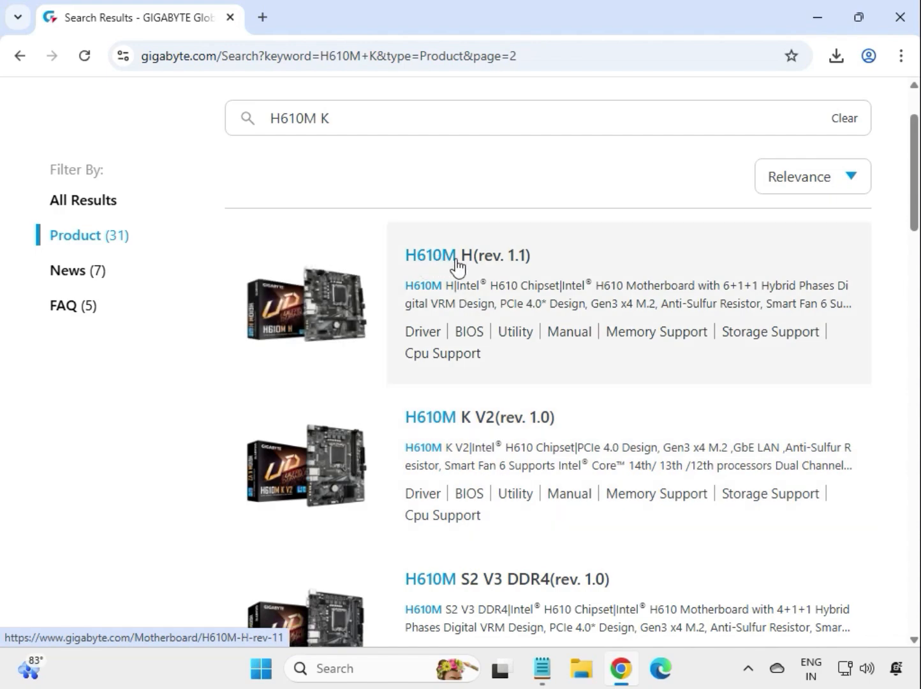
pyautogui.scroll(-4, 542, 397)
pyautogui.scroll(-10, 541, 401)
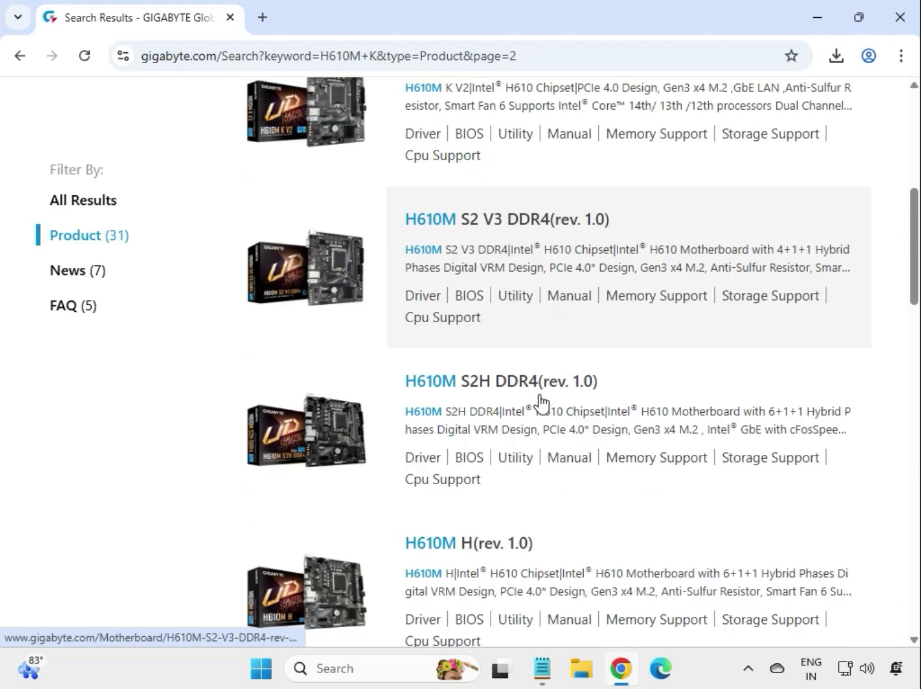
pyautogui.scroll(-8, 541, 401)
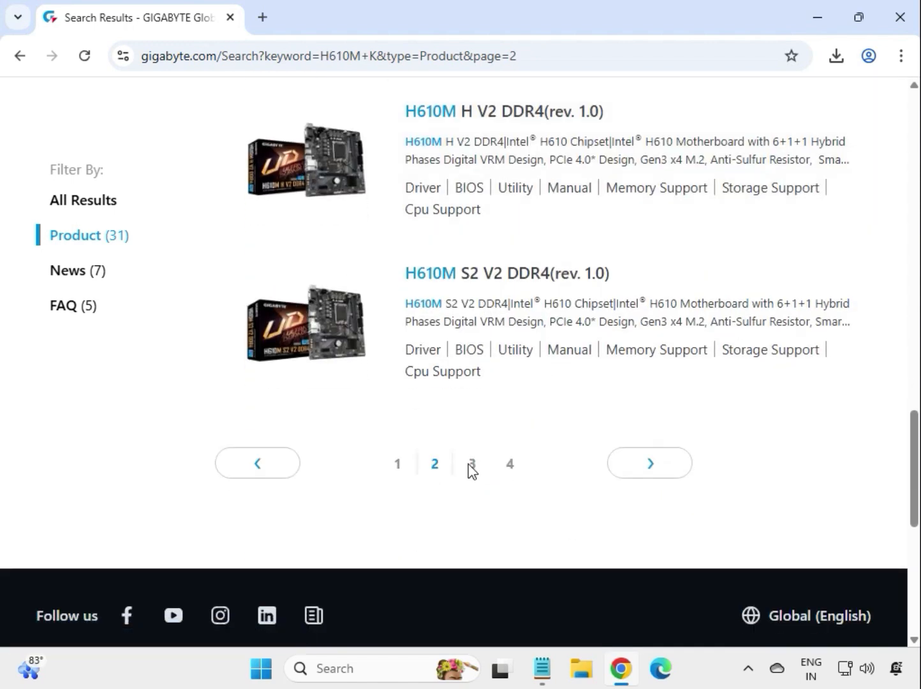
pyautogui.click(471, 464)
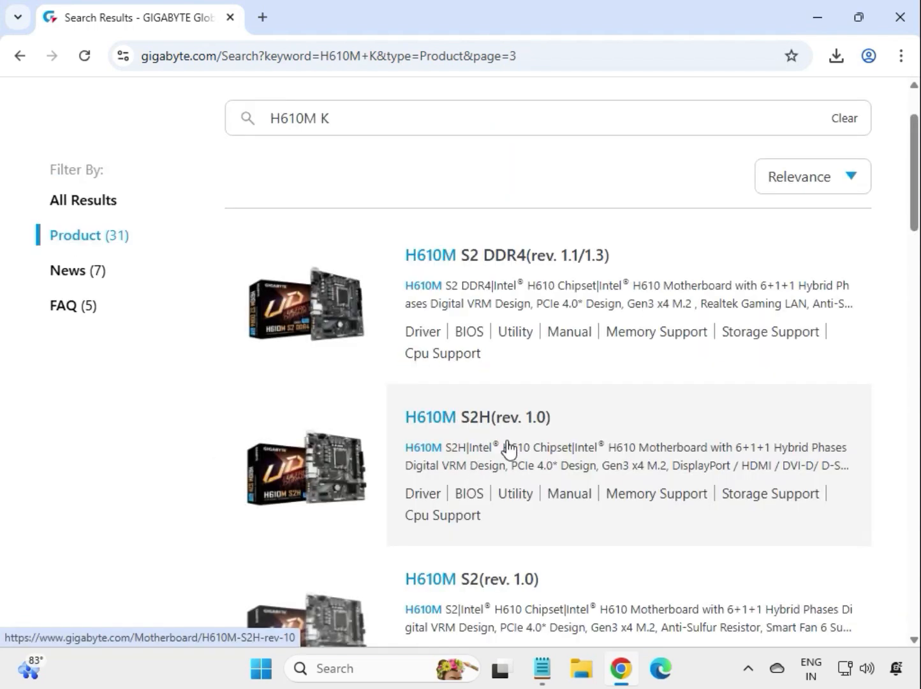
pyautogui.scroll(-8, 611, 479)
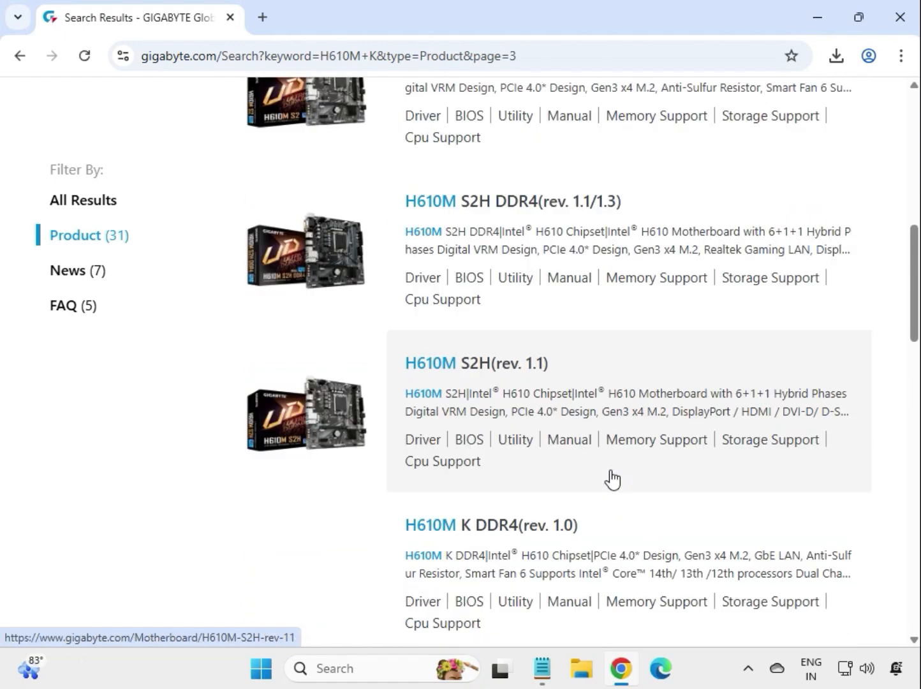
pyautogui.scroll(-8, 611, 480)
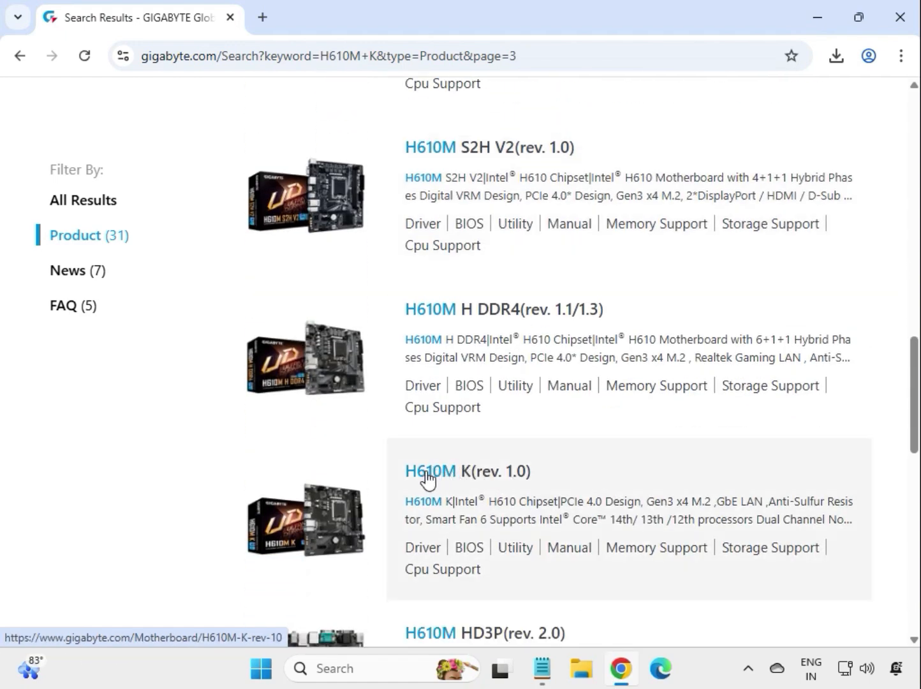
pyautogui.click(426, 477)
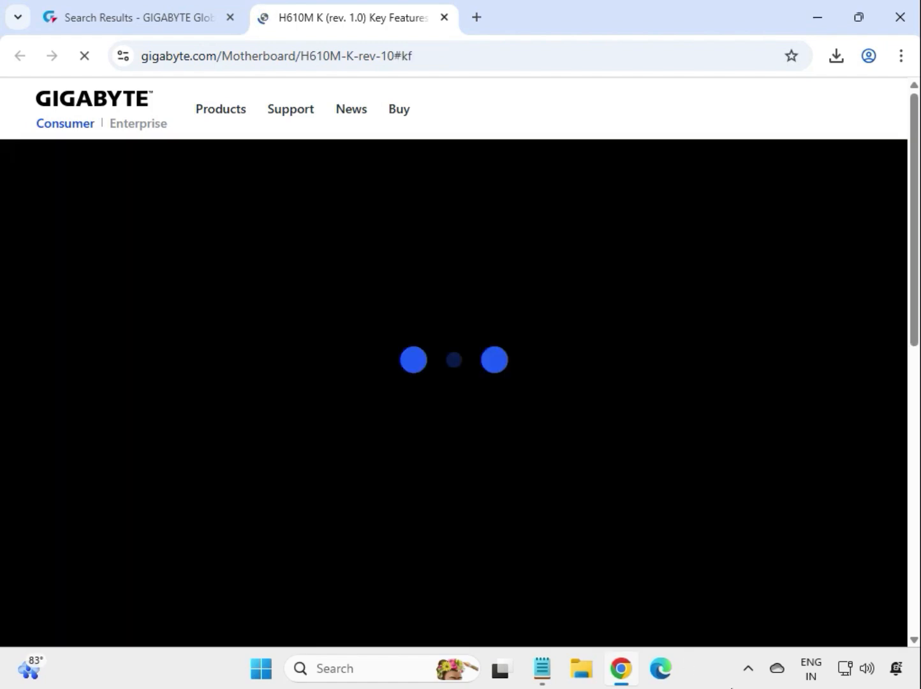
# - Show the motherboard's support downloads and set the driver OS to Windows 11 64bit
pyautogui.click(504, 266)
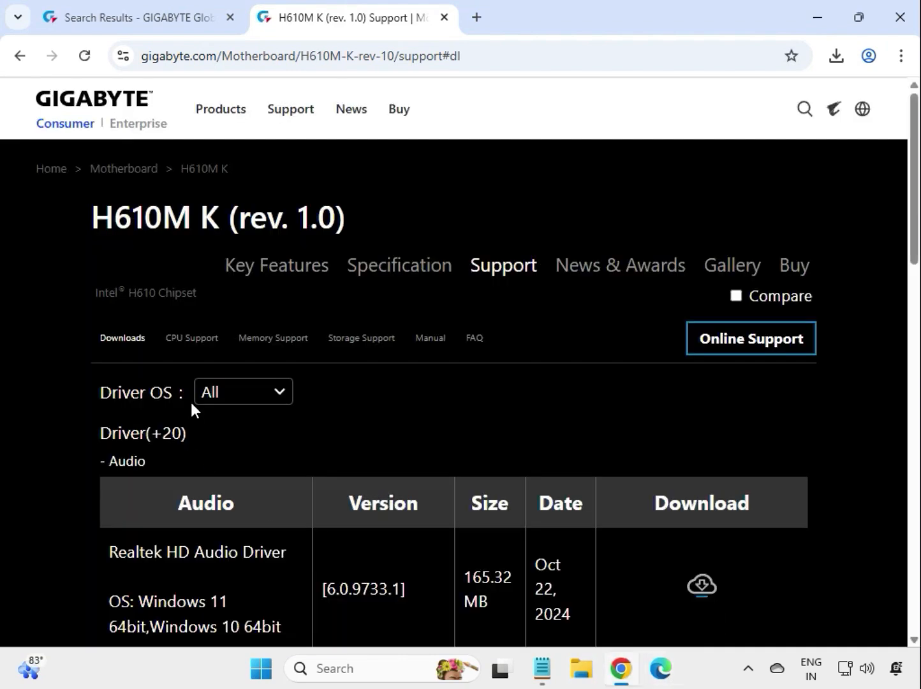
pyautogui.click(232, 392)
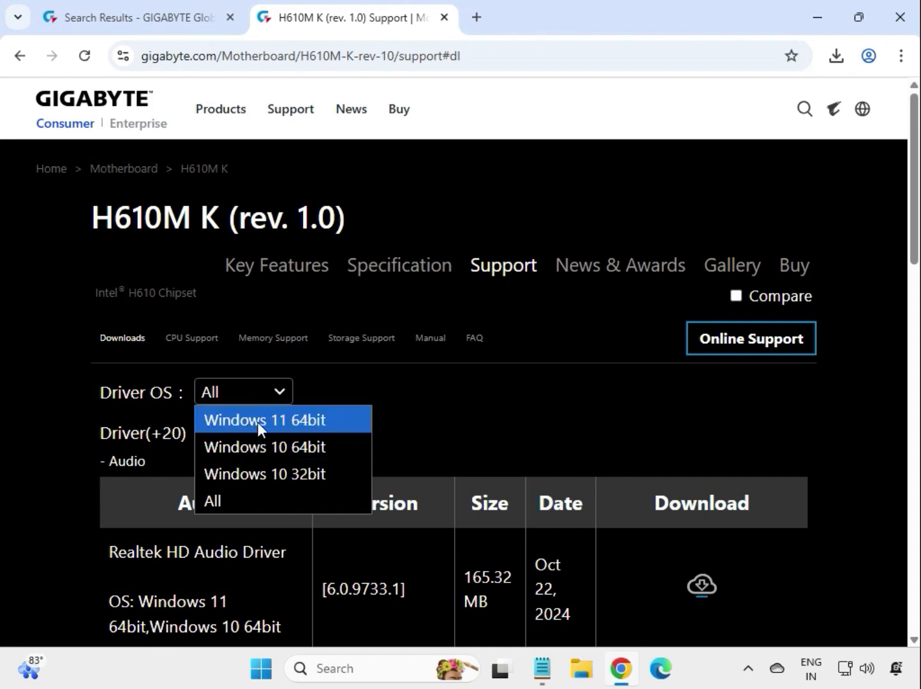
pyautogui.click(258, 422)
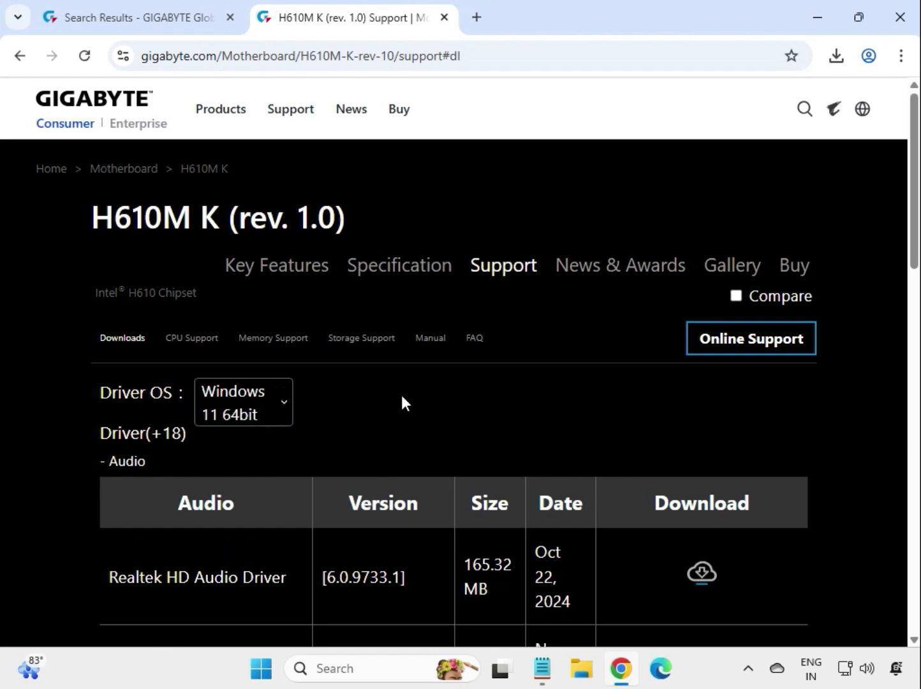
# - Pick the Realtek HD Audio Driver 6.0.9733.1 and open its downloaded zip archive from the browser's recent download history
pyautogui.scroll(-5, 844, 426)
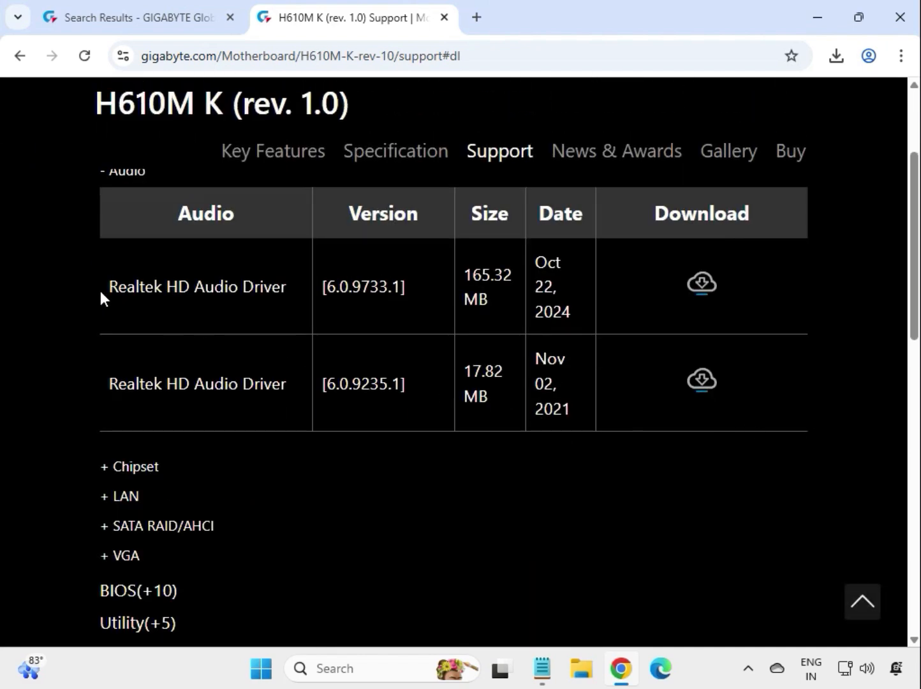
pyautogui.moveTo(99, 291); pyautogui.dragTo(497, 301)
pyautogui.click(498, 302)
pyautogui.moveTo(103, 289); pyautogui.dragTo(189, 288)
pyautogui.scroll(2, 103, 287)
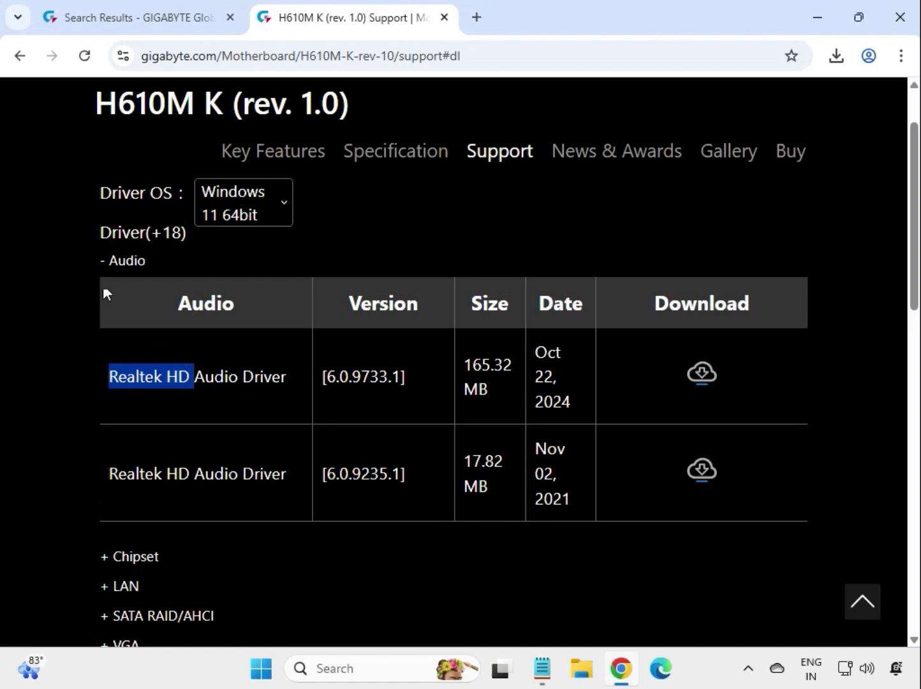
pyautogui.doubleClick(126, 259)
pyautogui.moveTo(133, 377); pyautogui.dragTo(506, 395)
pyautogui.click(722, 363)
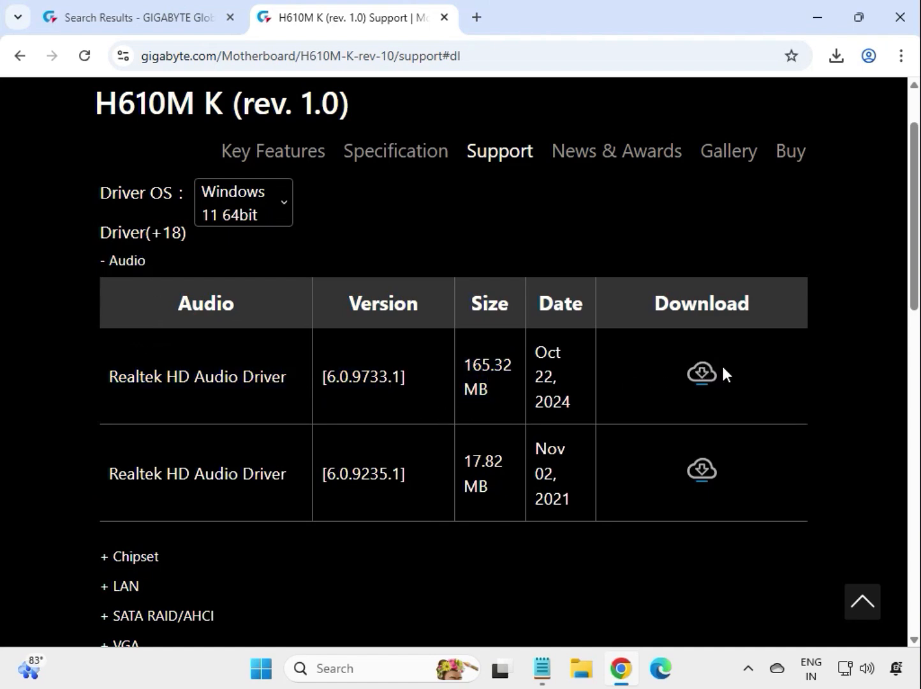
pyautogui.click(704, 379)
pyautogui.click(836, 59)
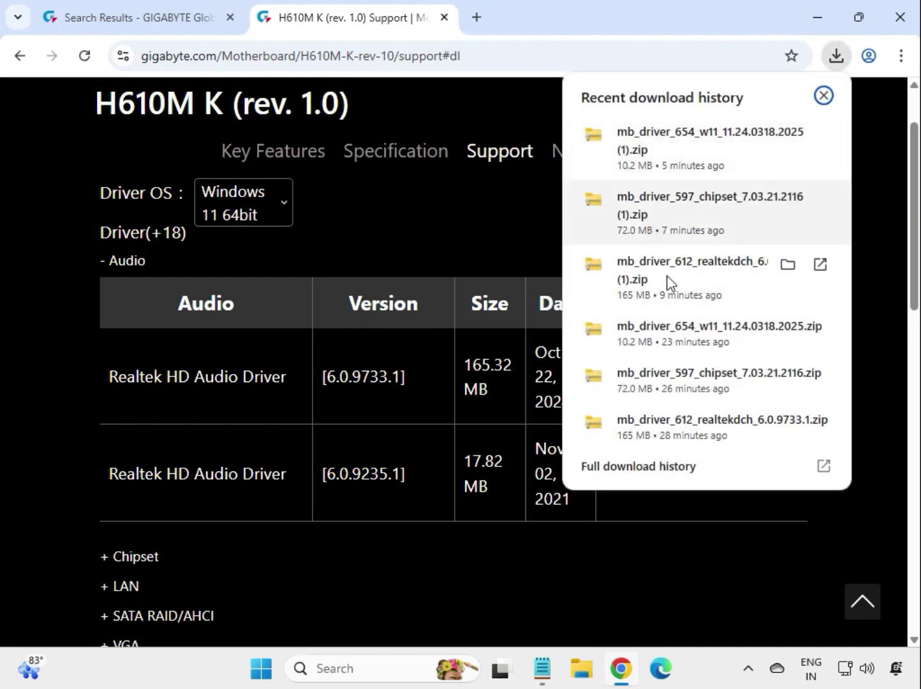
pyautogui.click(696, 280)
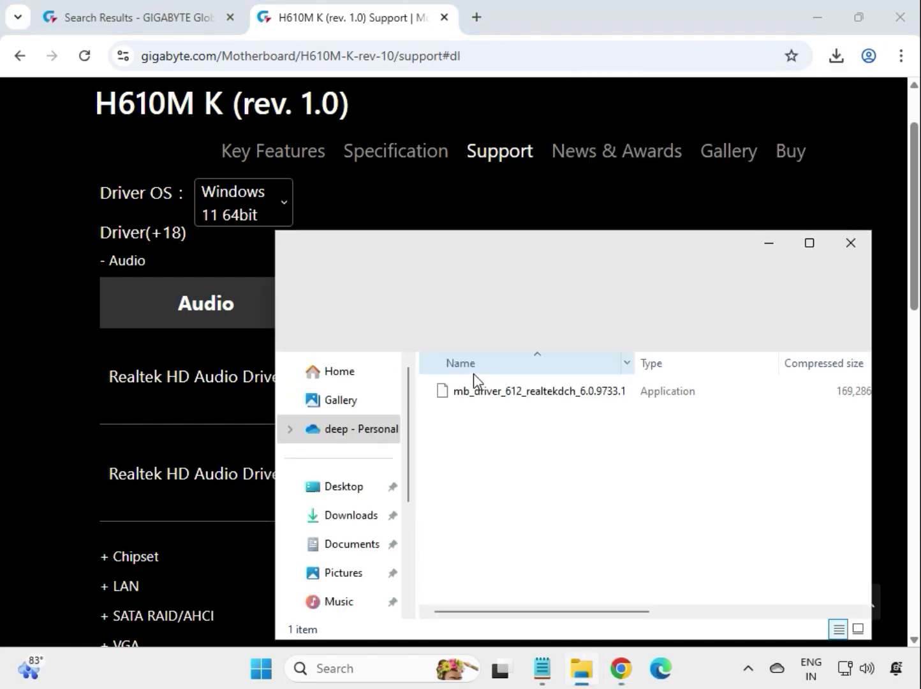
# - Install the Realtek audio driver from mb_driver_612_realtekdch_6.0.9733.1, allowing it to make changes, and close the archive window
pyautogui.click(482, 393)
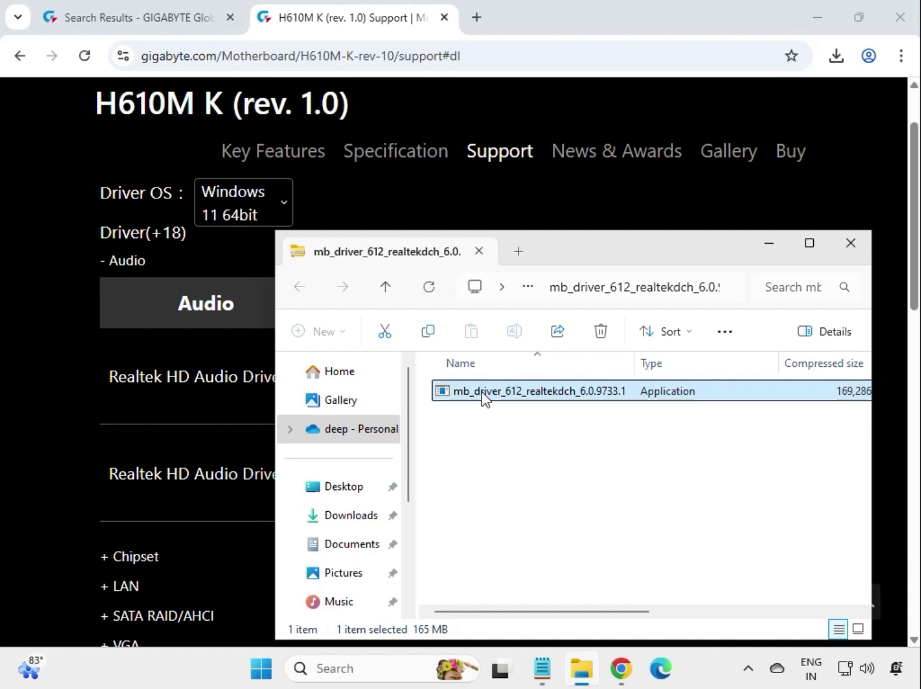
pyautogui.doubleClick(482, 392)
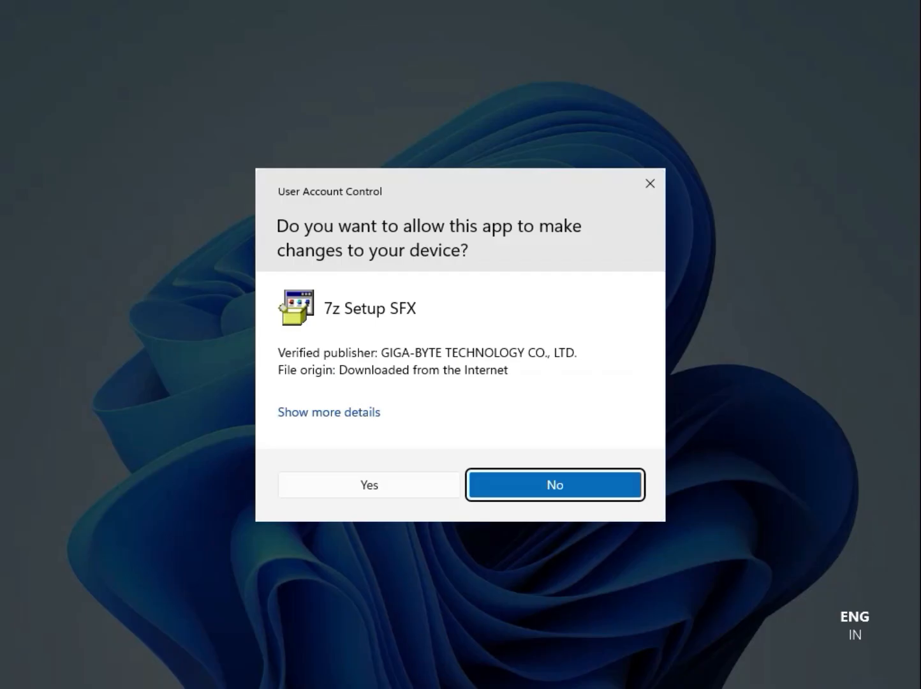
pyautogui.click(365, 485)
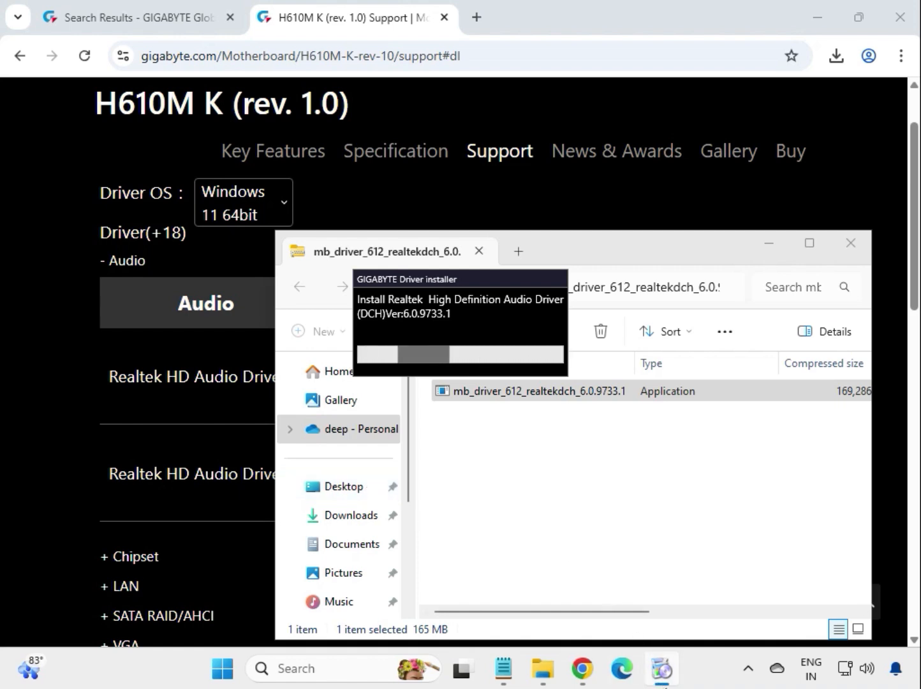
pyautogui.moveTo(662, 676)
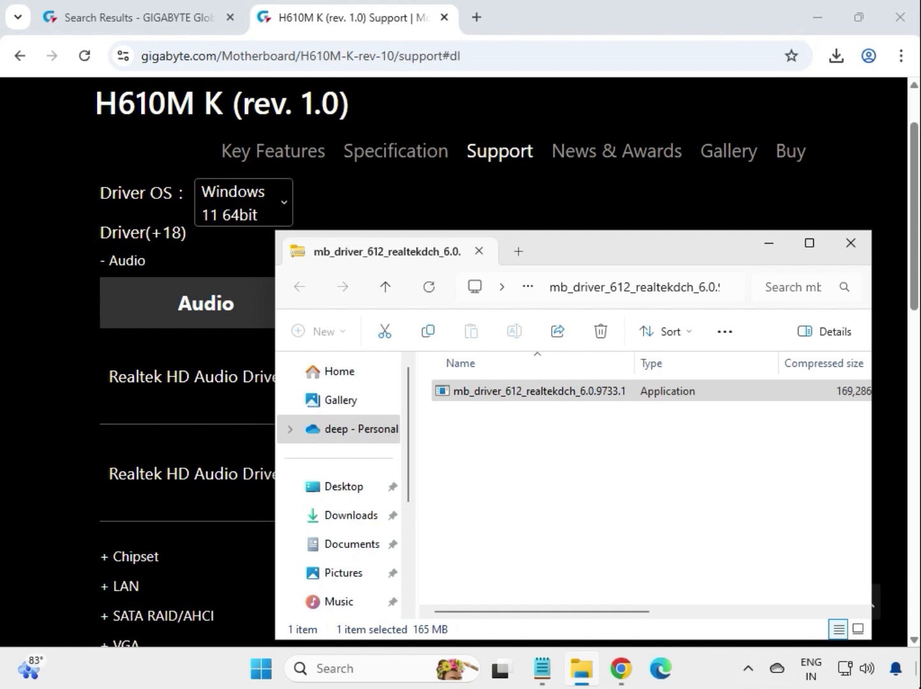
pyautogui.click(853, 245)
# - Expand the Chipset driver list and download the Intel Serial I/O driver, version 30.100.2221.20
pyautogui.click(153, 557)
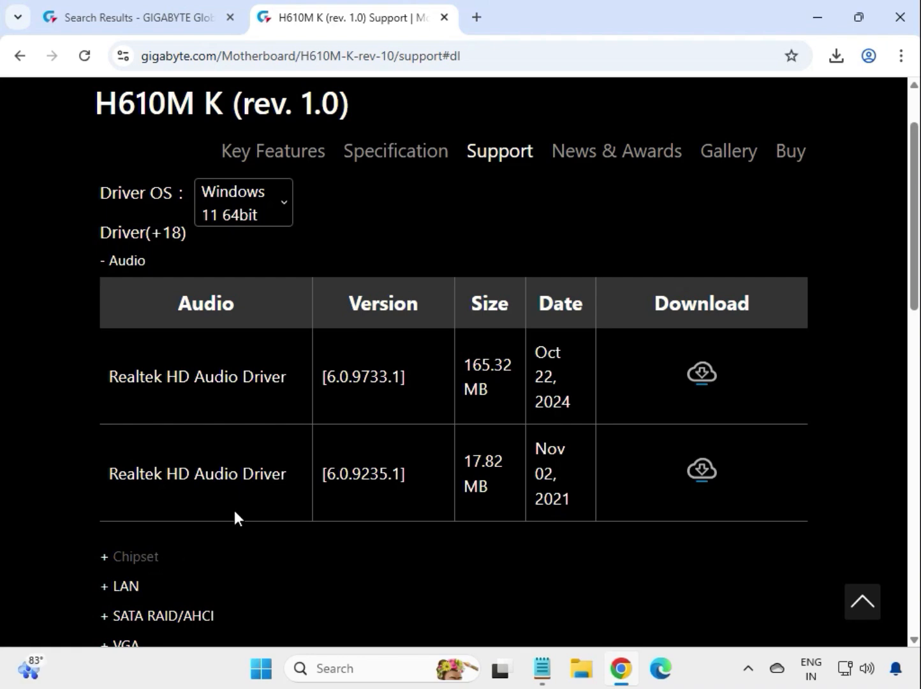
pyautogui.moveTo(96, 400); pyautogui.dragTo(253, 402)
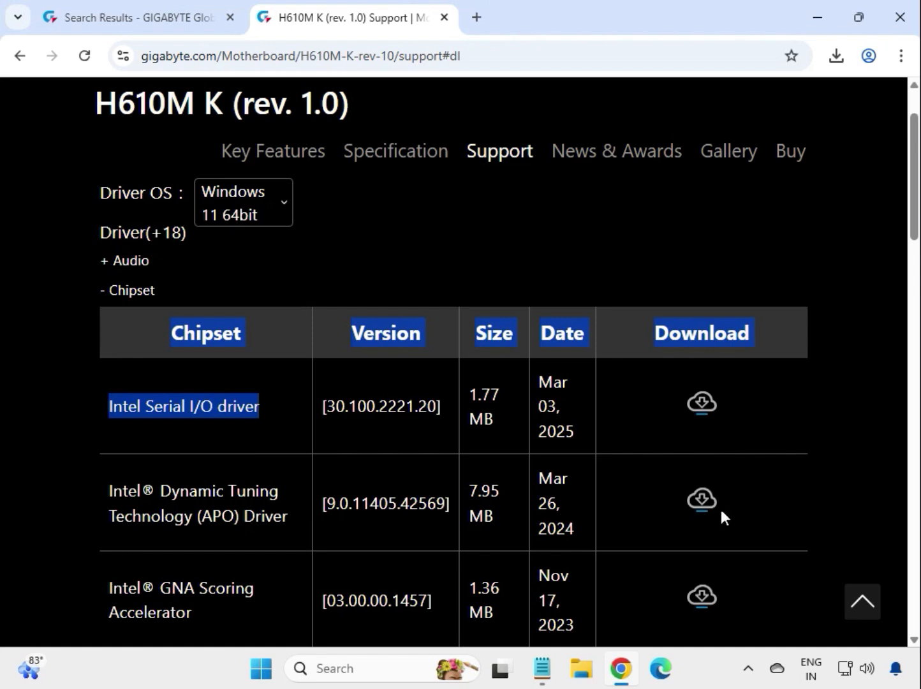
pyautogui.click(700, 402)
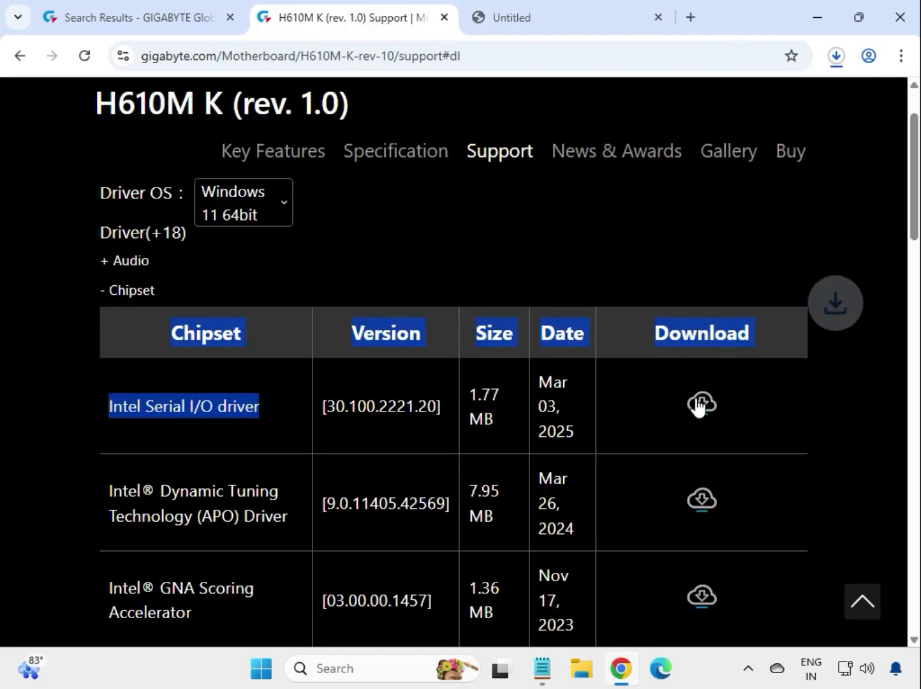
pyautogui.click(130, 418)
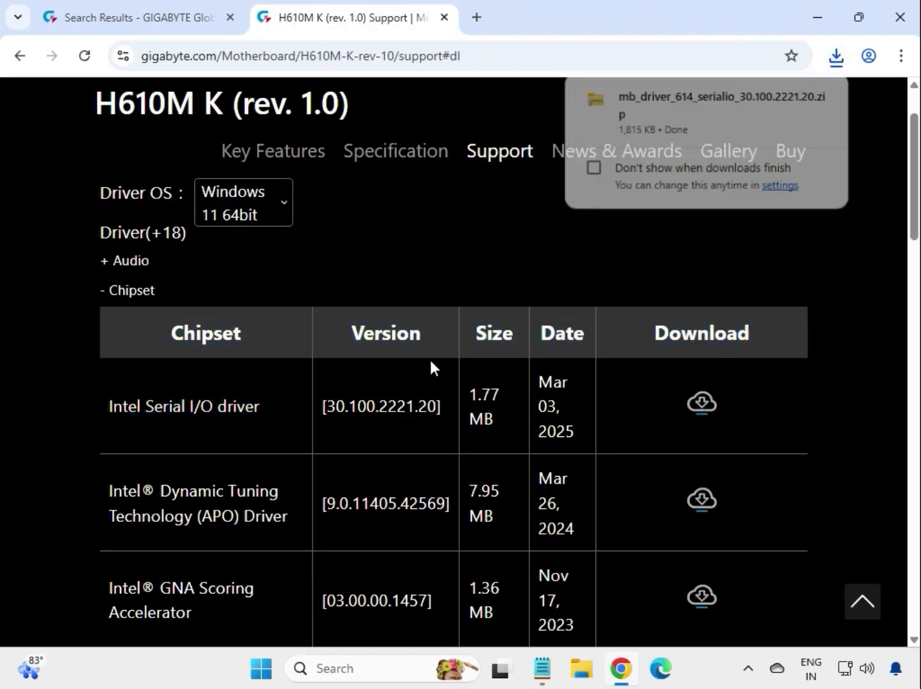
# - Open the downloaded mb_driver_614_serialio_30.100.2221.20.zip and run its installer, allowing it to make changes to the device
pyautogui.click(701, 114)
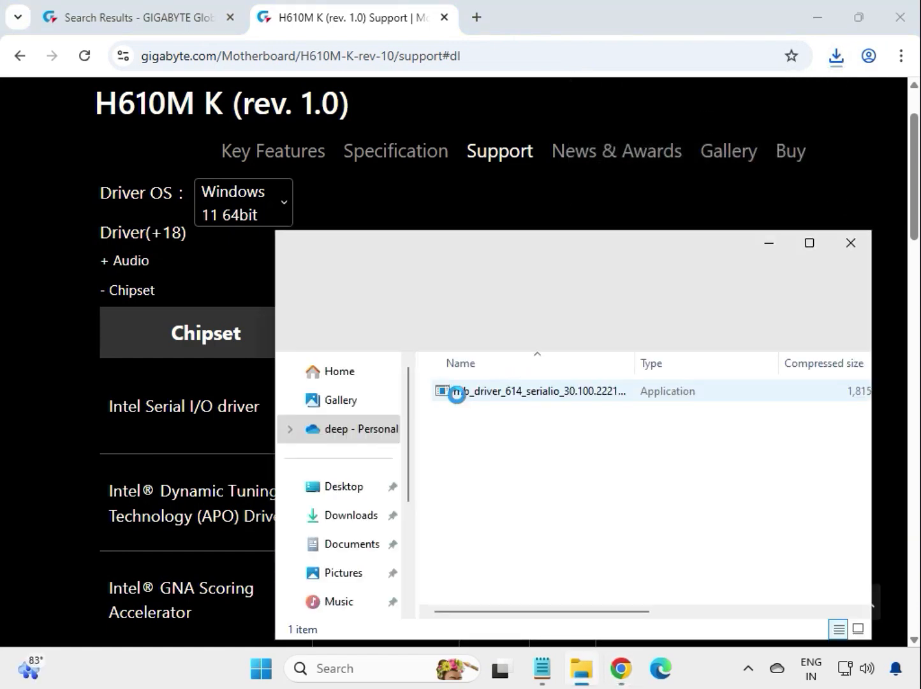
pyautogui.doubleClick(503, 393)
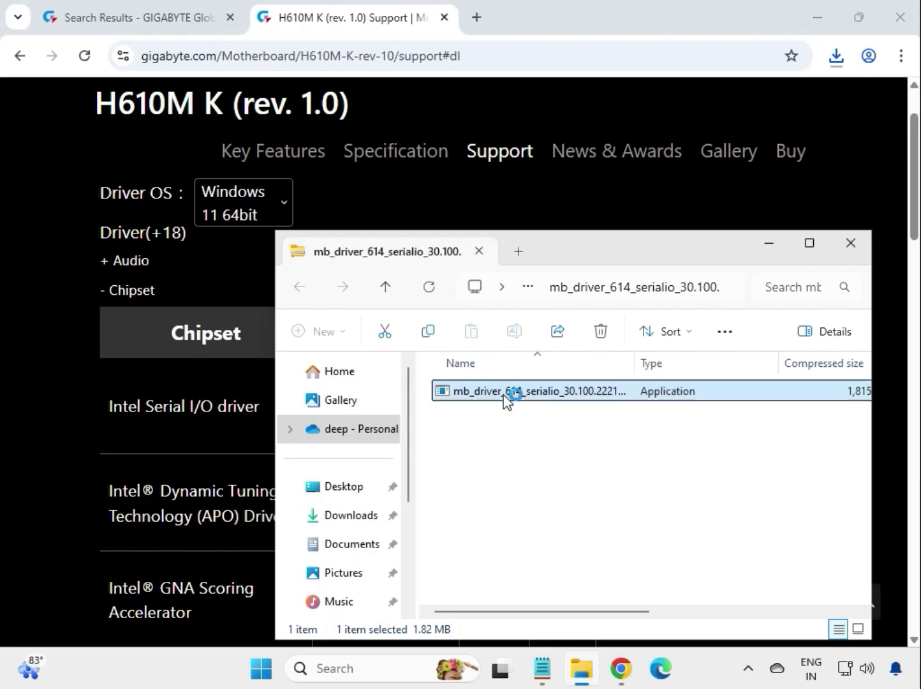
pyautogui.click(340, 488)
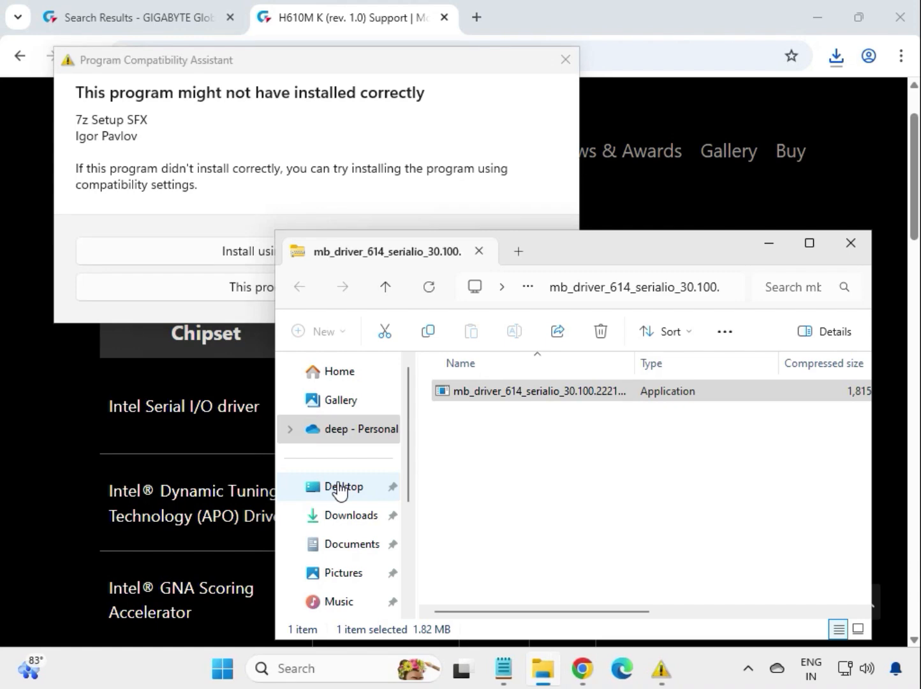
# - Retry the Serial I/O driver installation using compatibility settings, allow it to make changes, and close the assistant and archive windows
pyautogui.click(246, 196)
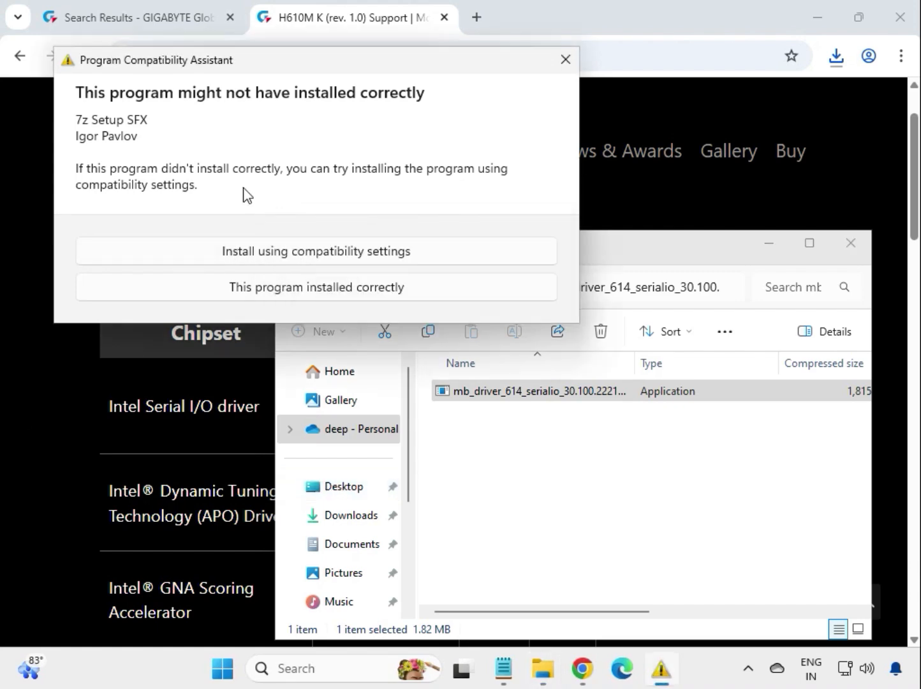
pyautogui.click(248, 257)
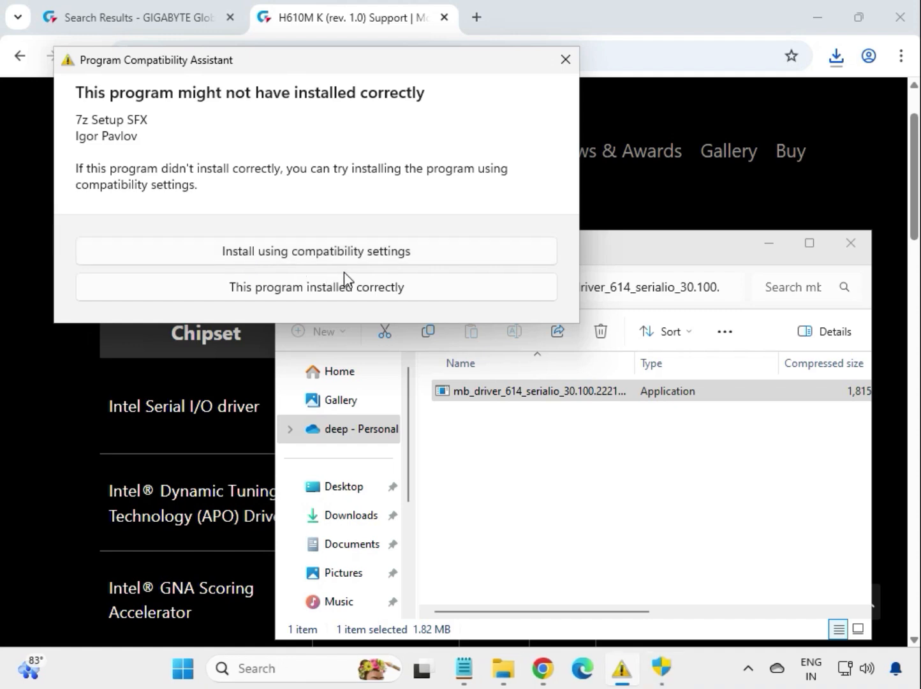
pyautogui.click(663, 670)
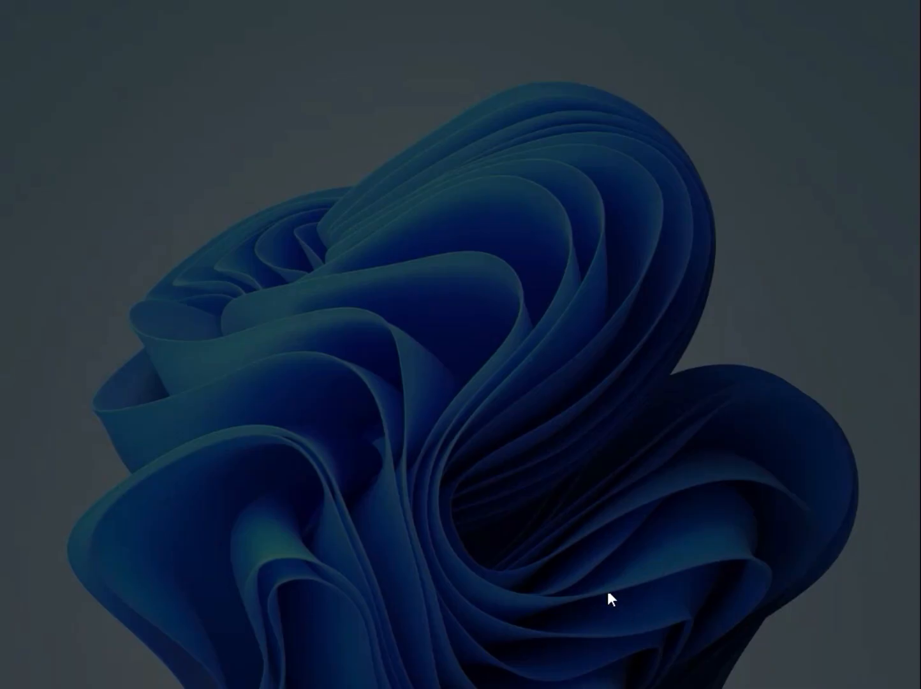
pyautogui.click(380, 491)
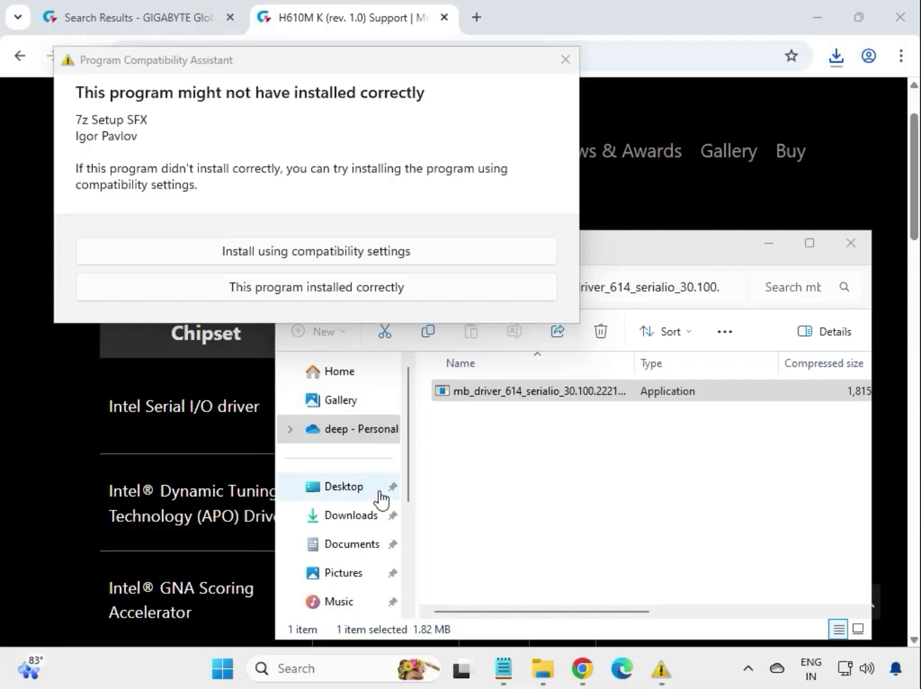
pyautogui.click(565, 59)
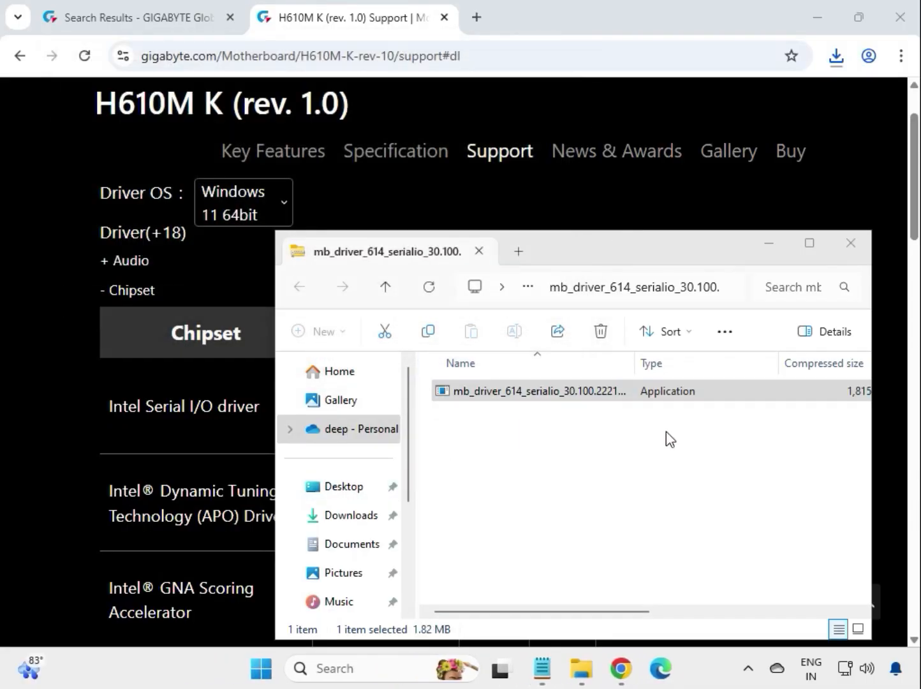
pyautogui.click(853, 249)
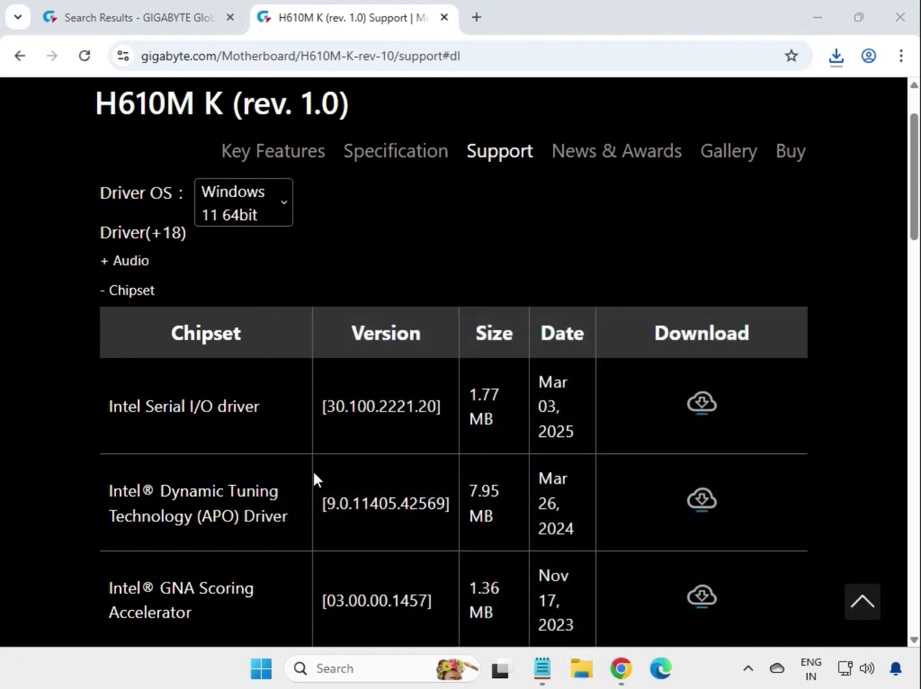
# - Find the Intel INF installation driver, version 10.1.19198.8339, in the Chipset list and download it
pyautogui.scroll(-7, 269, 510)
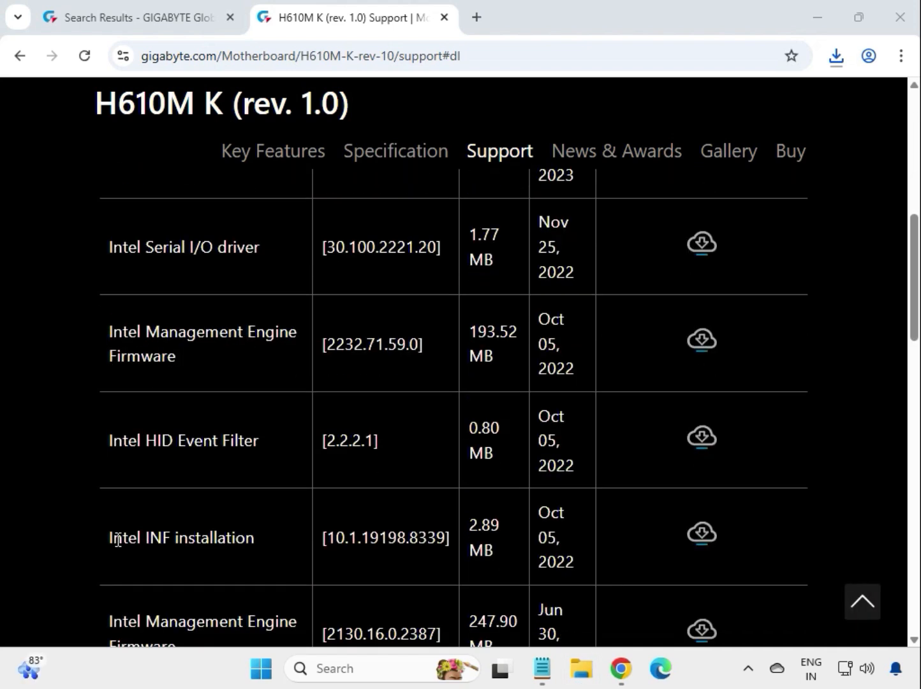
pyautogui.moveTo(111, 450); pyautogui.dragTo(252, 448)
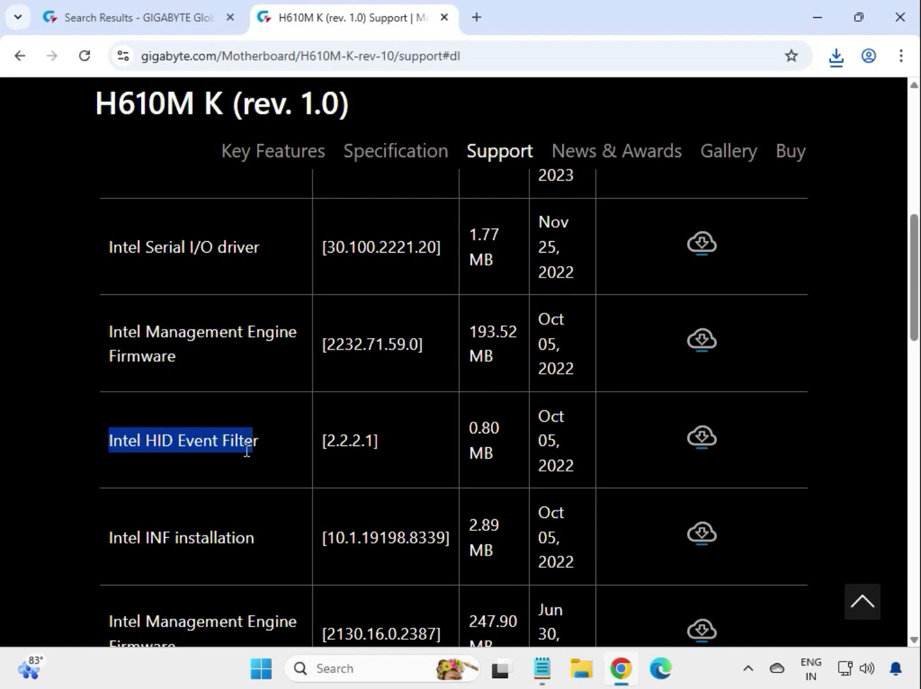
pyautogui.moveTo(105, 543); pyautogui.dragTo(293, 547)
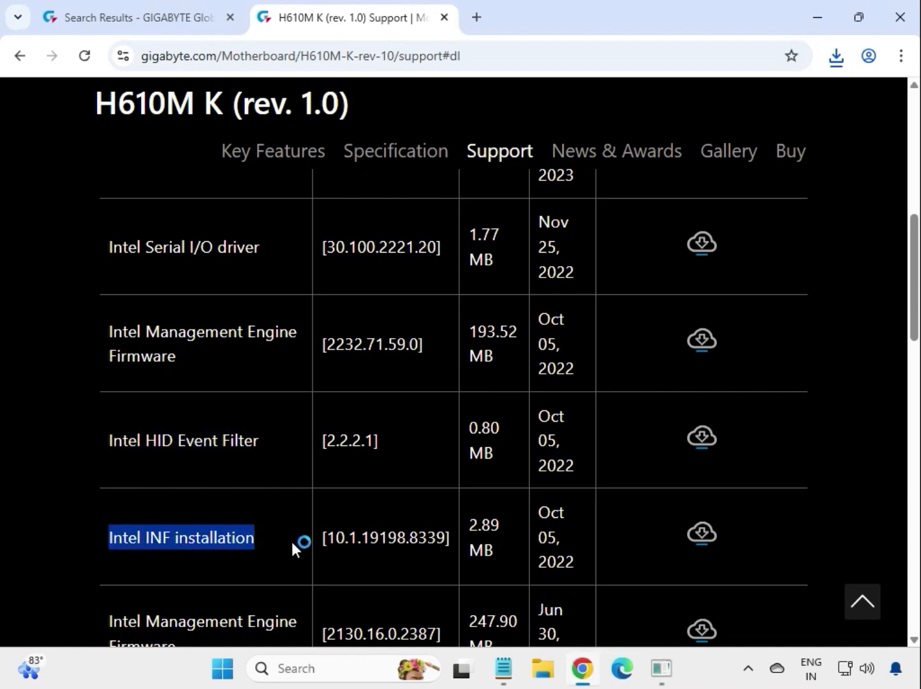
pyautogui.click(703, 536)
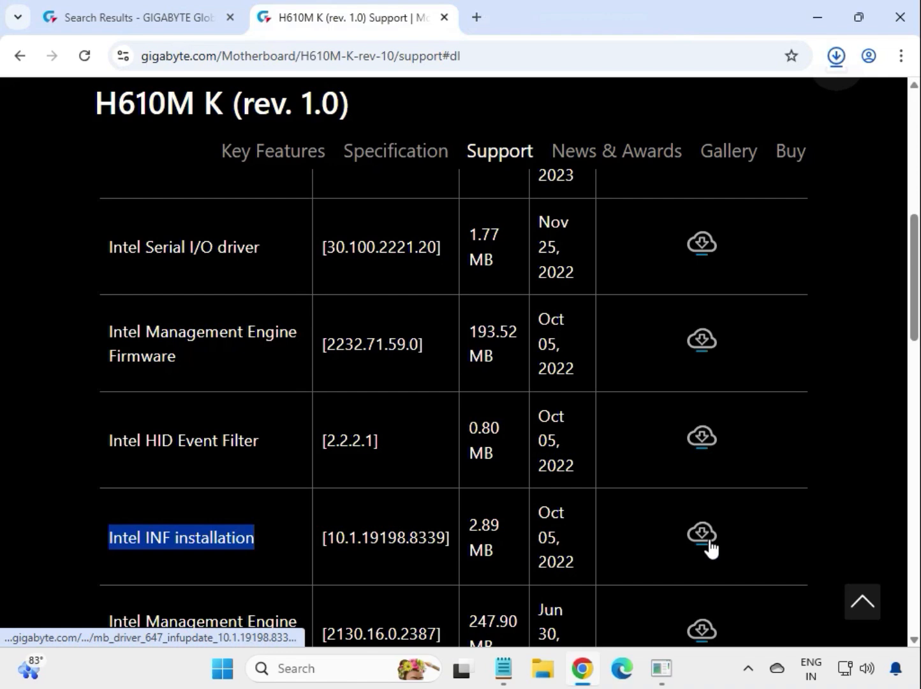
# - Install the INF driver from the downloaded mb_driver_647_infupdate_10.1.19198.8339.zip, allowing changes and reporting that the earlier program worked correctly, and close the archive window
pyautogui.click(837, 60)
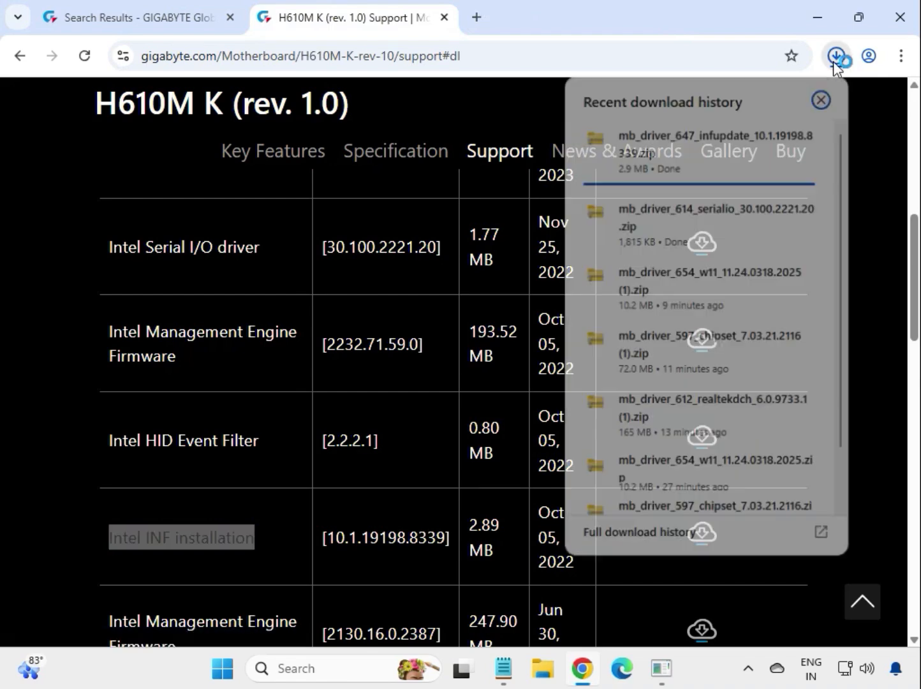
pyautogui.click(708, 168)
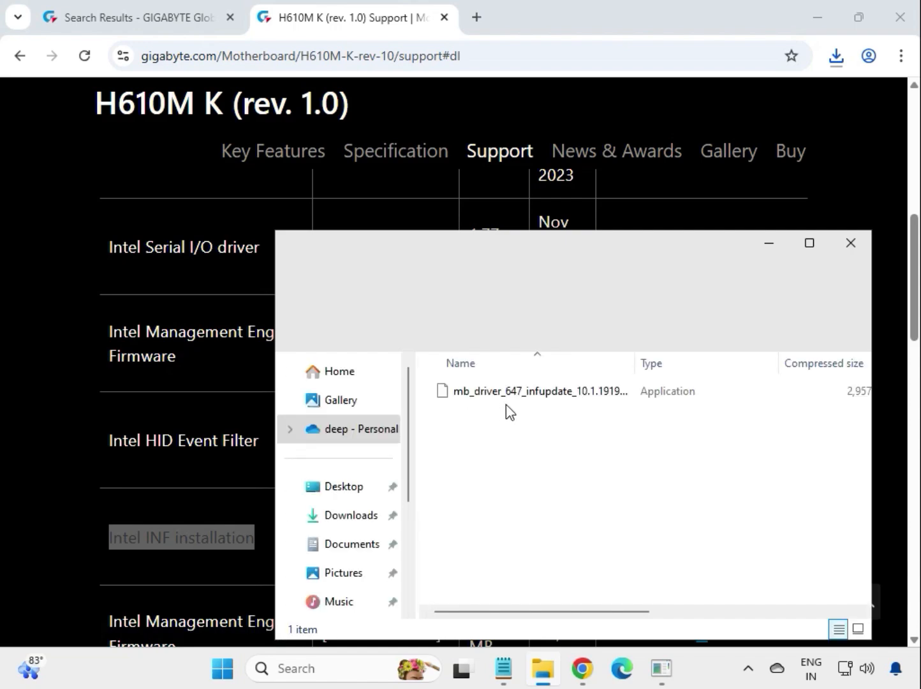
pyautogui.doubleClick(523, 391)
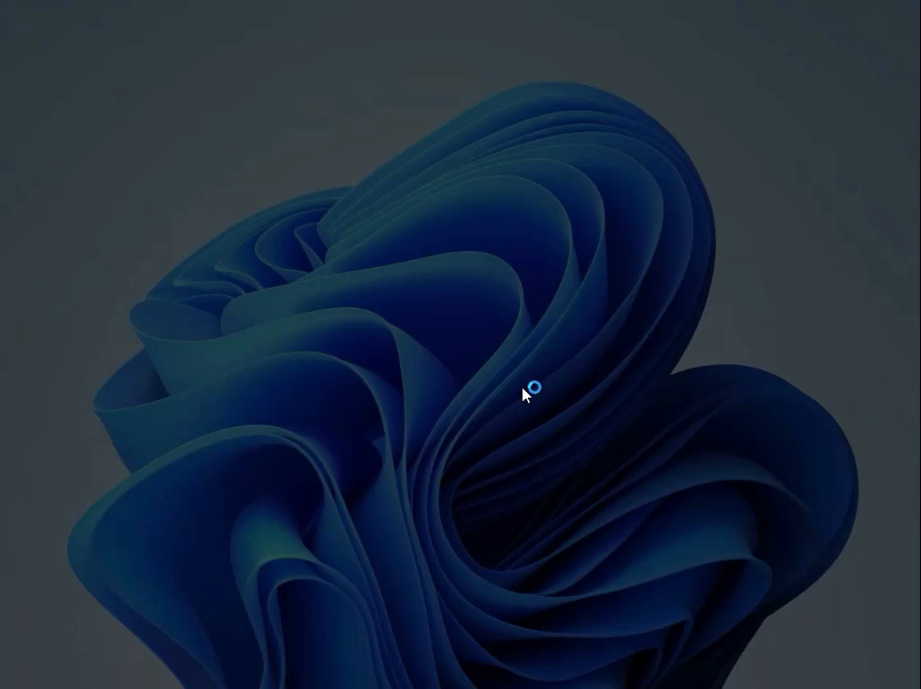
pyautogui.click(356, 481)
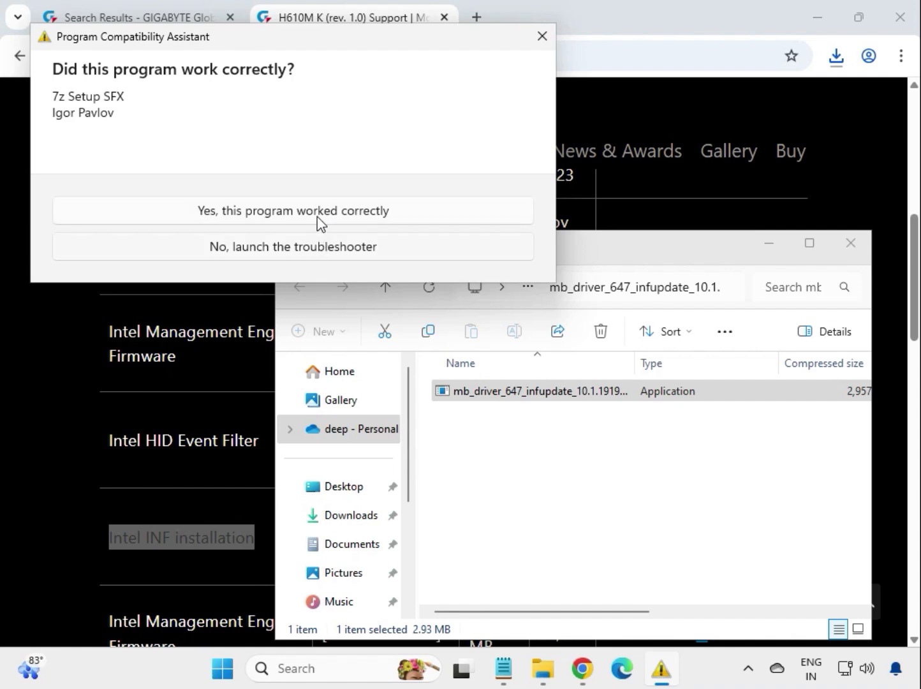
pyautogui.click(318, 215)
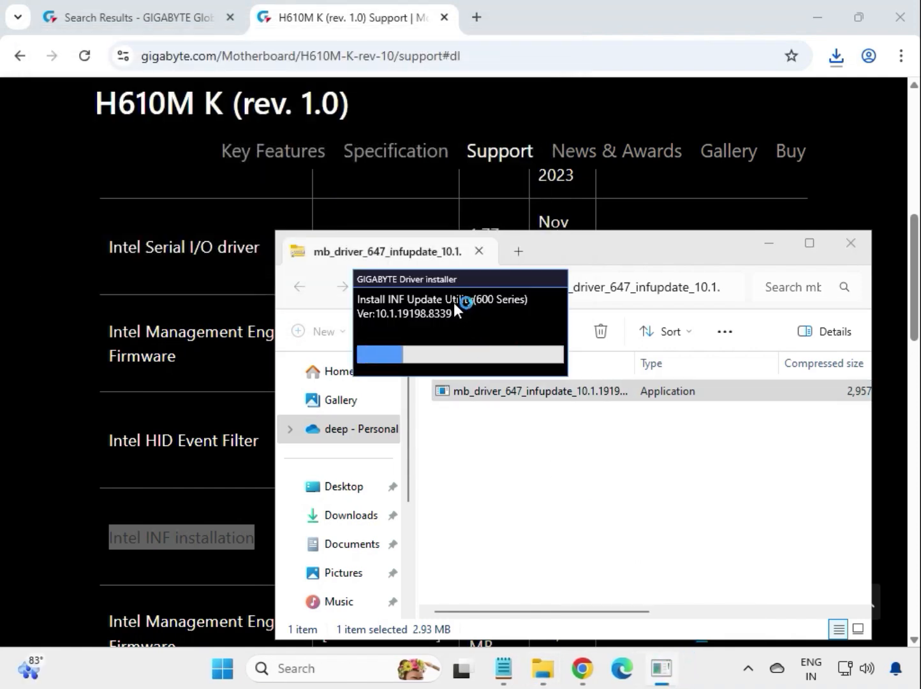
pyautogui.moveTo(441, 279); pyautogui.dragTo(530, 458)
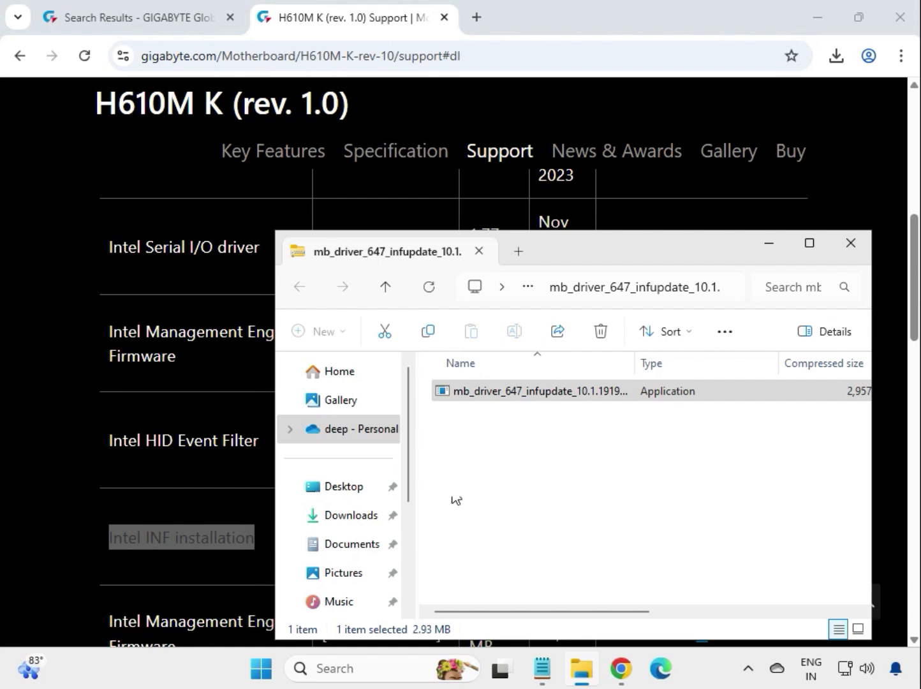
pyautogui.click(852, 246)
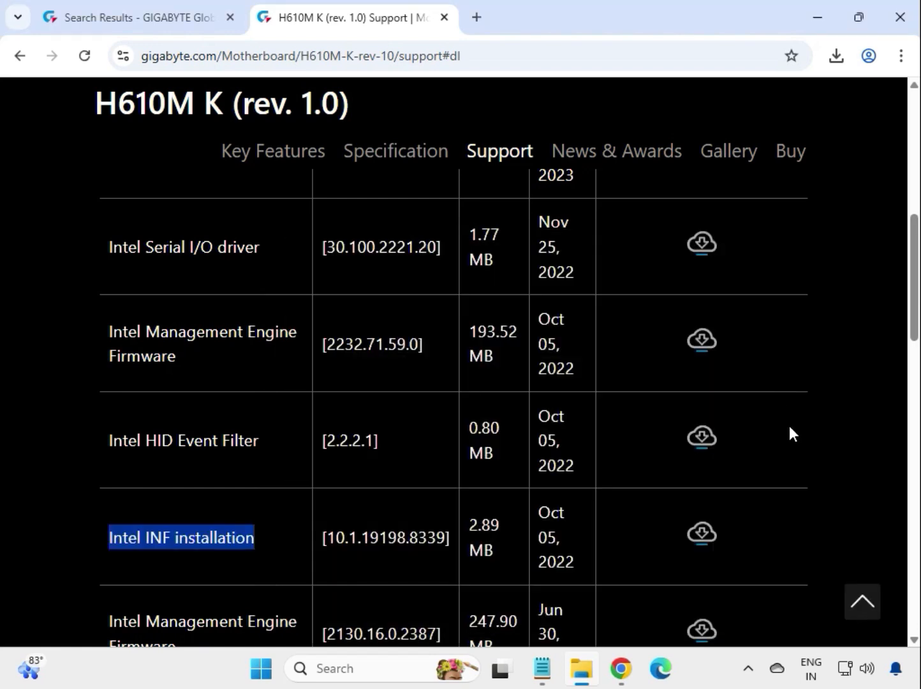
# - Expand the LAN driver list and download the Realtek LAN Driver, version 11.24.0318.2025
pyautogui.click(790, 434)
pyautogui.scroll(-5, 830, 433)
pyautogui.scroll(-3, 799, 445)
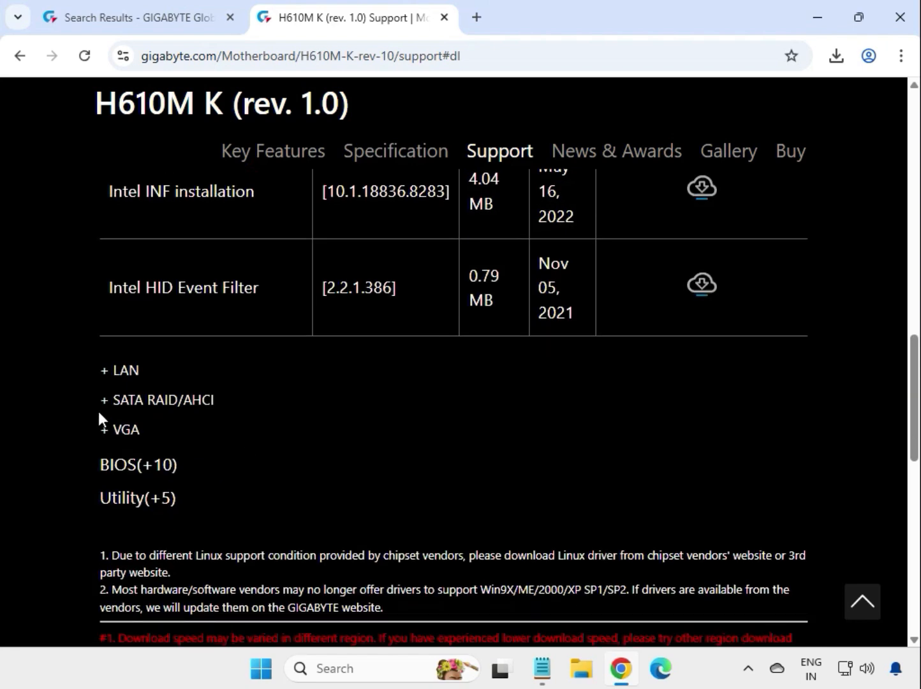
pyautogui.click(131, 371)
pyautogui.scroll(4, 149, 340)
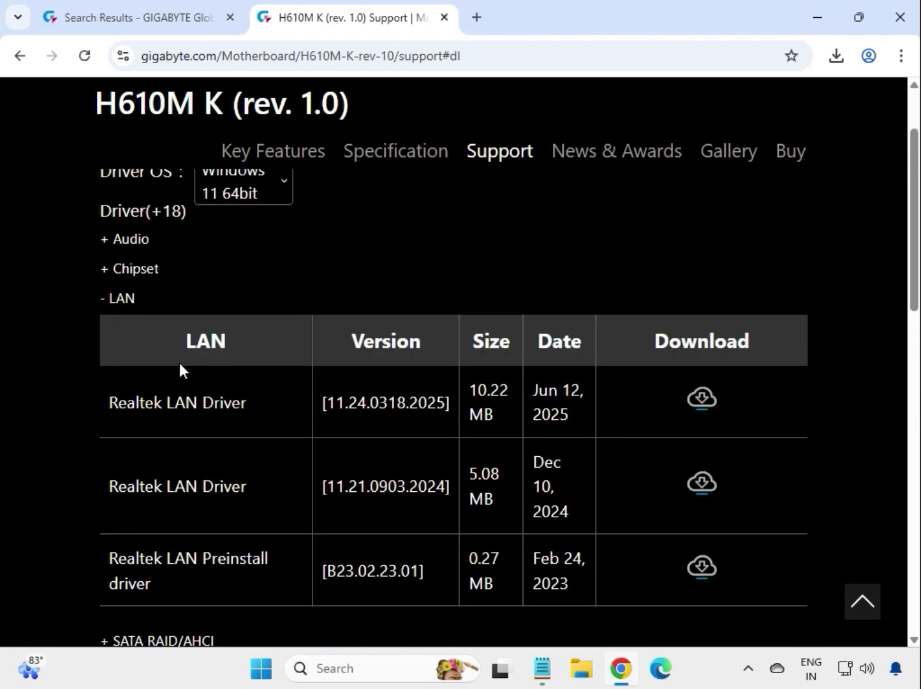
pyautogui.moveTo(105, 455); pyautogui.dragTo(552, 455)
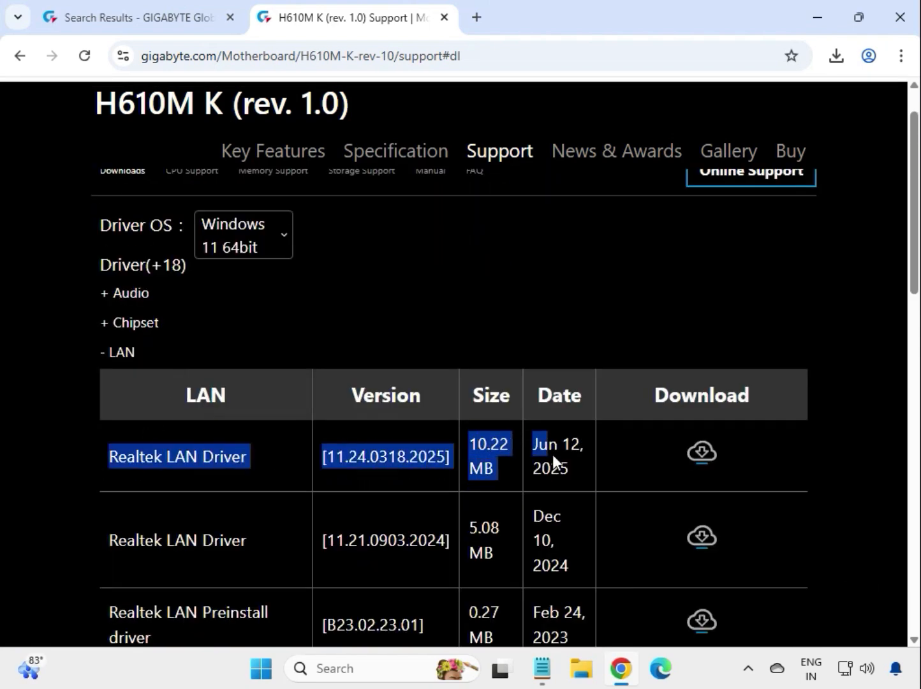
pyautogui.click(709, 458)
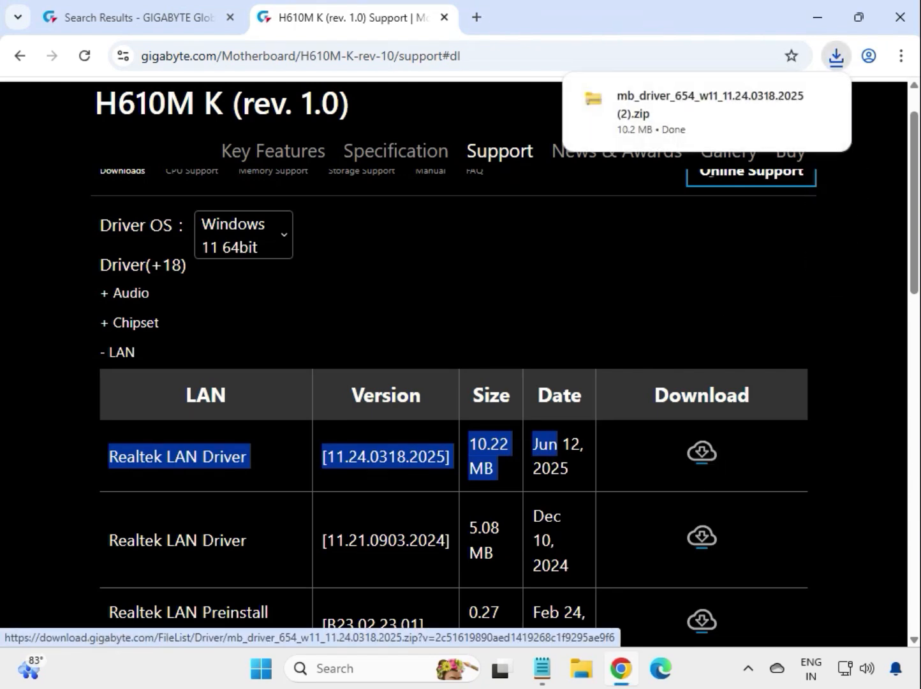
# - Install the Realtek LAN driver from the downloaded mb_driver_654_w11_11.24.0318.2025 (2).zip, allowing it to make changes, and close the archive window
pyautogui.click(691, 115)
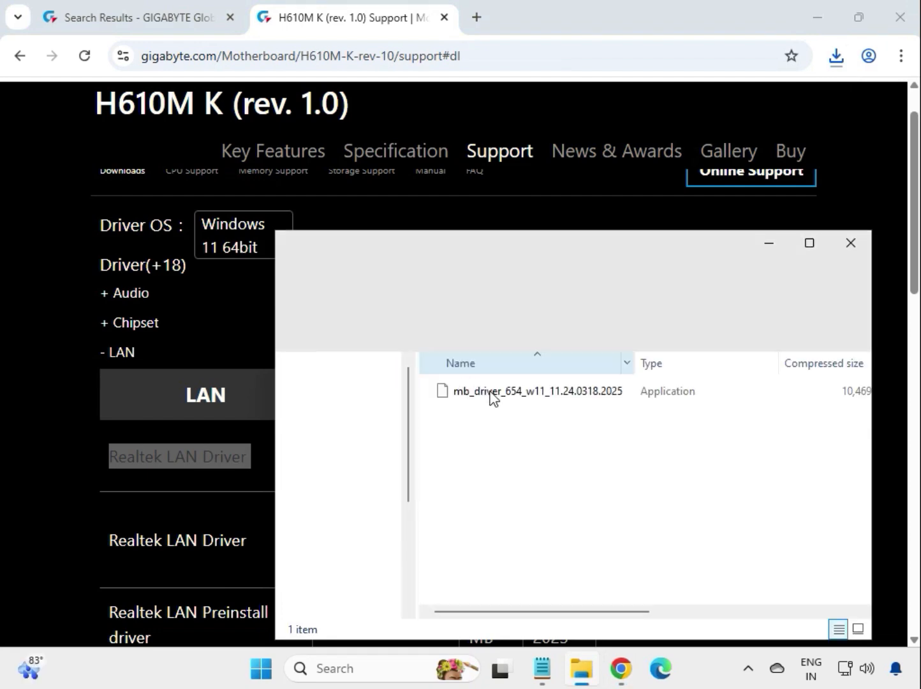
pyautogui.doubleClick(492, 391)
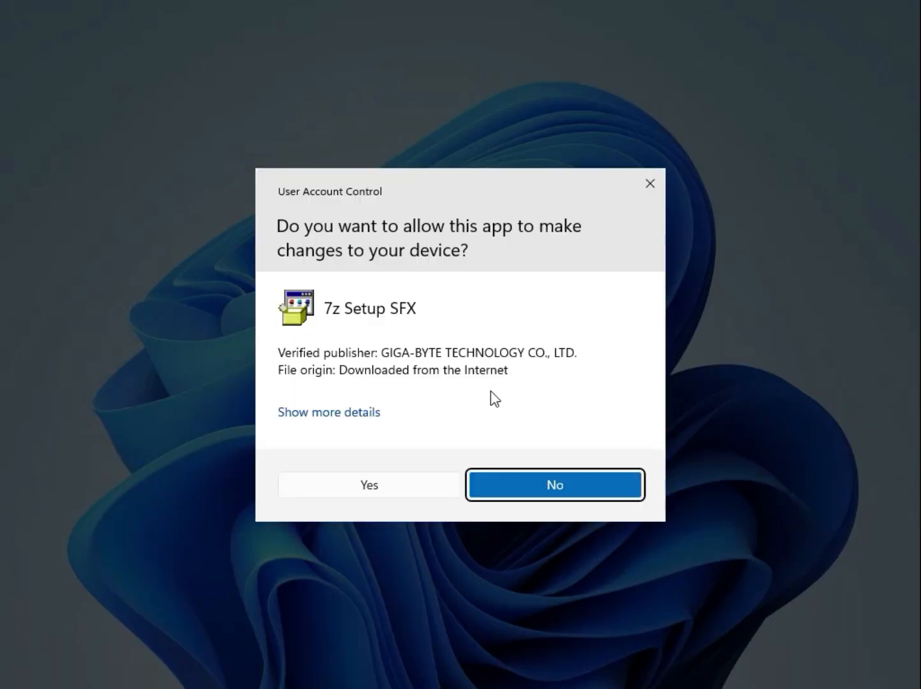
pyautogui.click(401, 493)
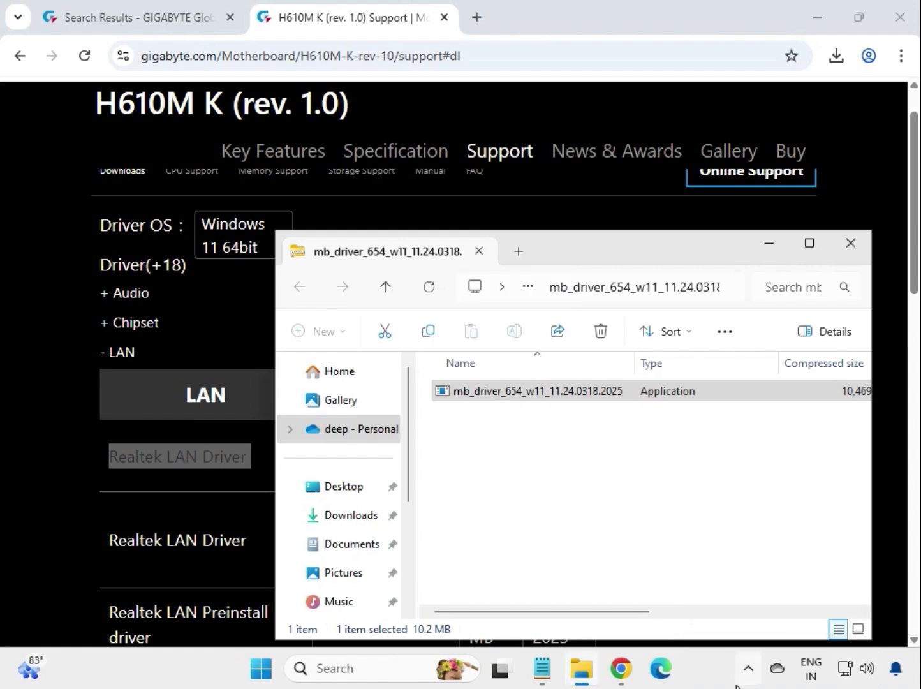
pyautogui.click(851, 243)
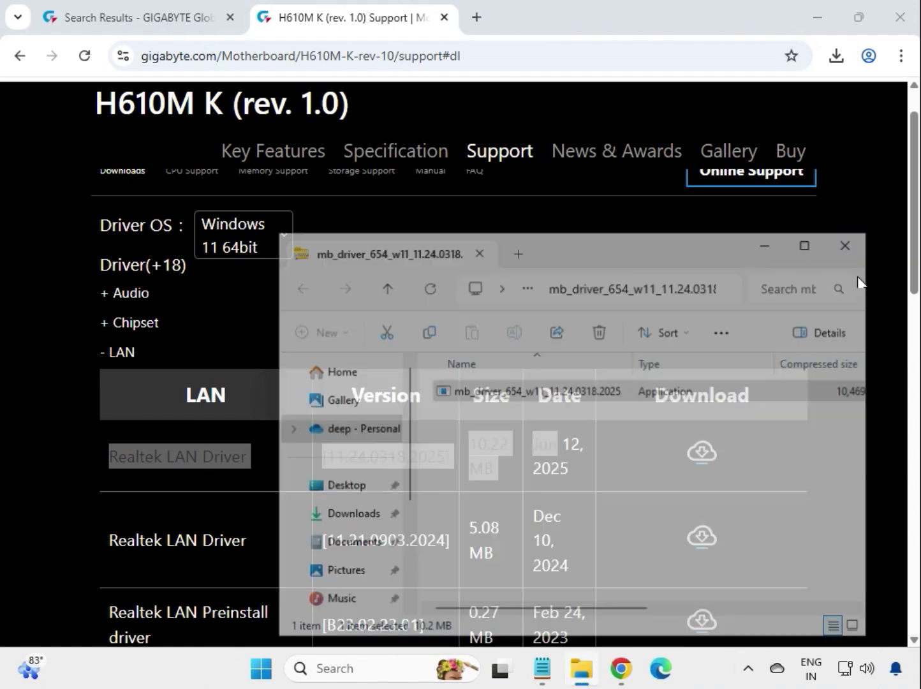
# - Expand the VGA driver list and download the Intel Graphic Driver, version 32.0.101.5542
pyautogui.click(873, 438)
pyautogui.scroll(-4, 873, 445)
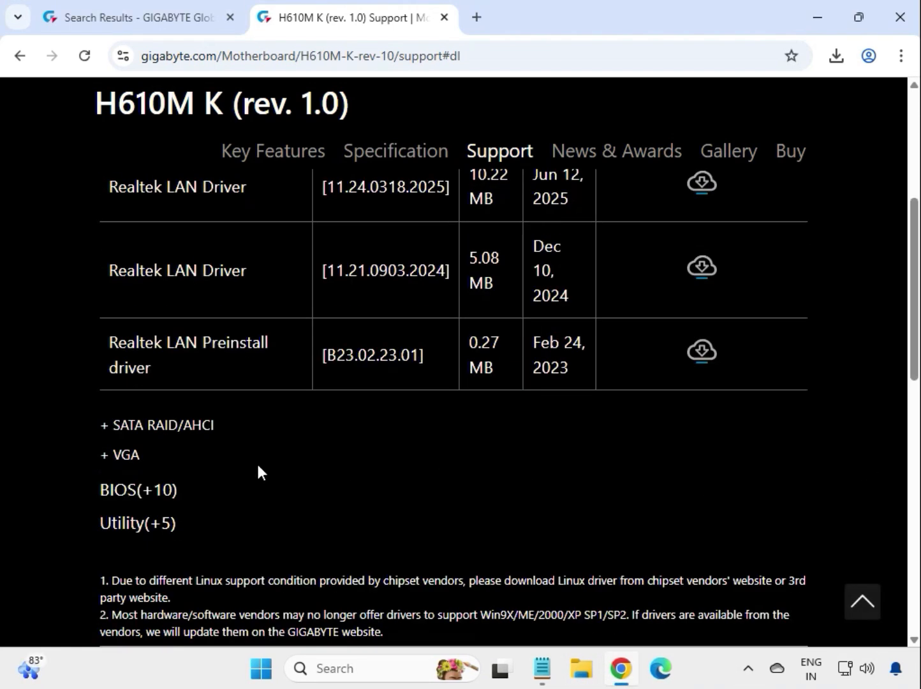
pyautogui.click(120, 454)
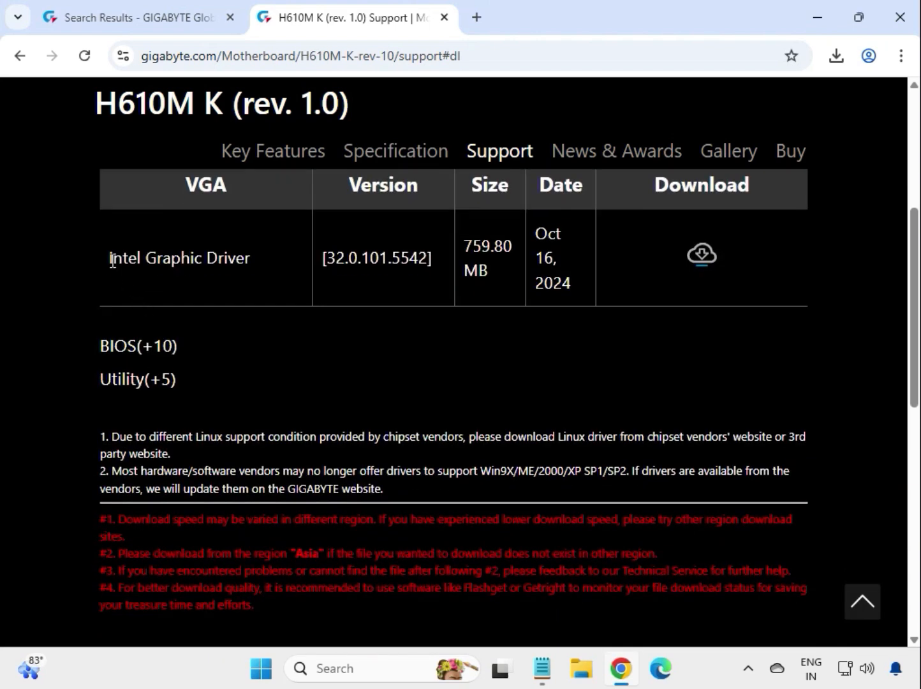
pyautogui.moveTo(112, 260); pyautogui.dragTo(709, 261)
pyautogui.click(722, 252)
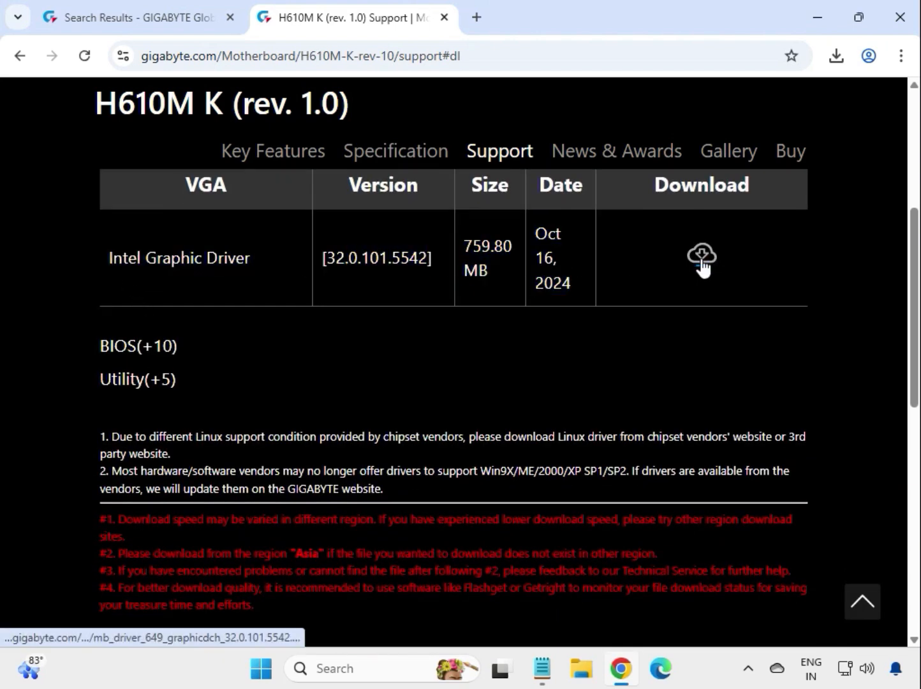
pyautogui.click(701, 258)
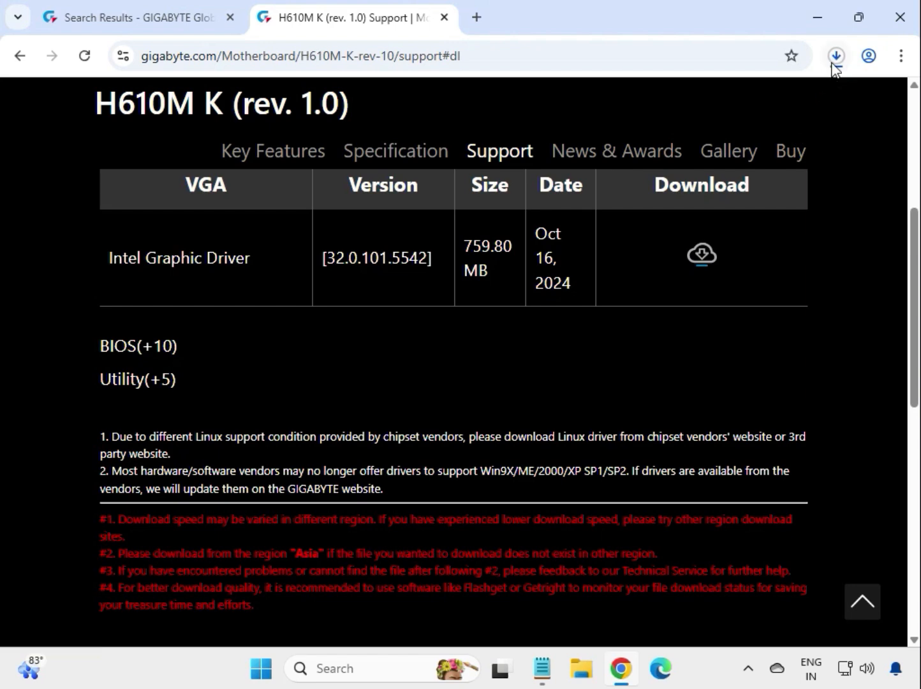
# - Open the downloaded mb_driver_649_graphicdch_32.0.101.5542.zip and run its installer, allowing it to make changes and moving the installer window below the archive's file entry
pyautogui.click(833, 64)
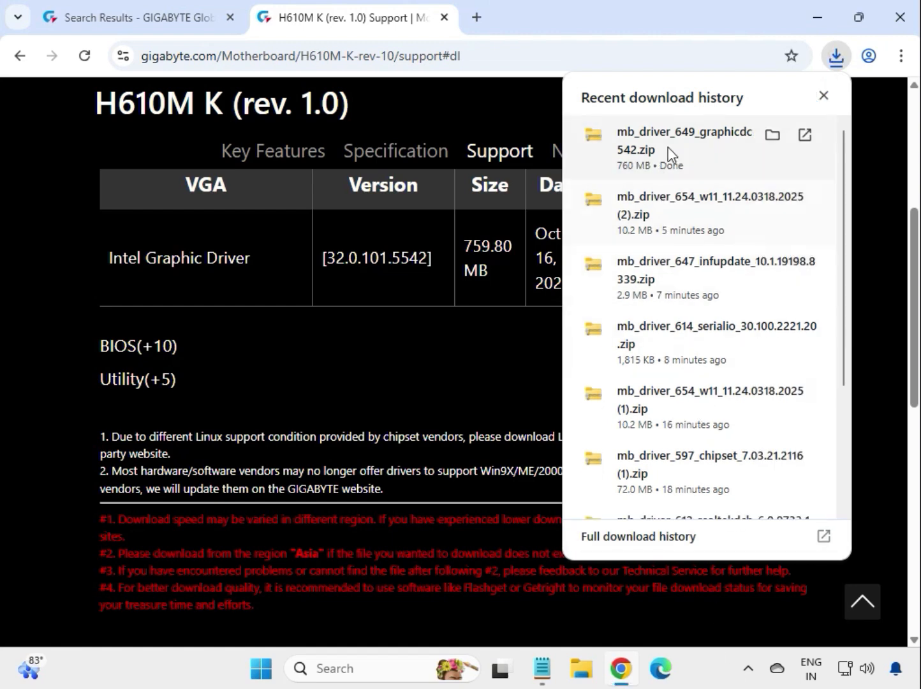
pyautogui.click(669, 144)
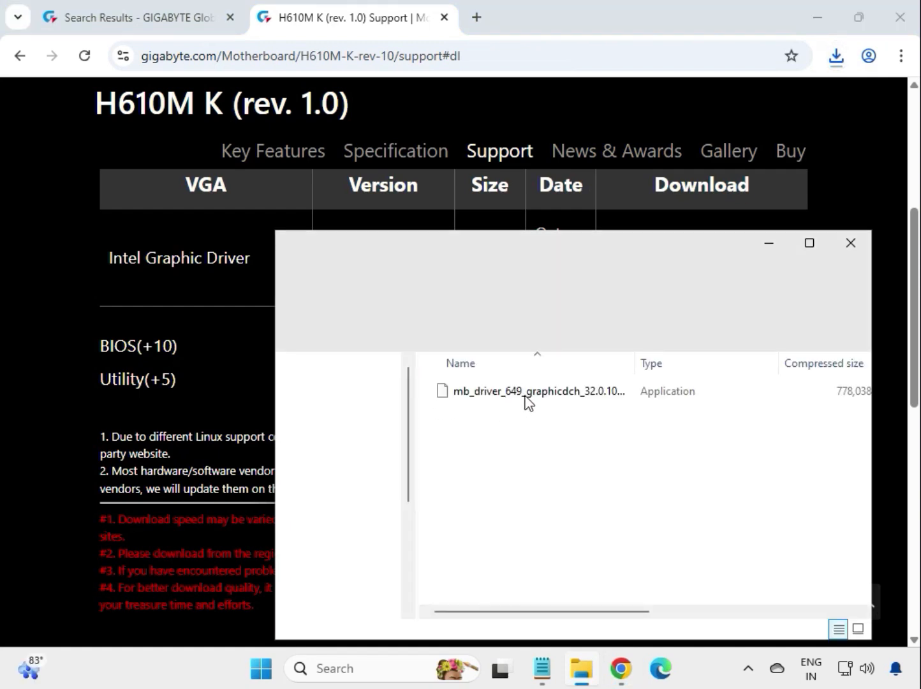
pyautogui.click(526, 392)
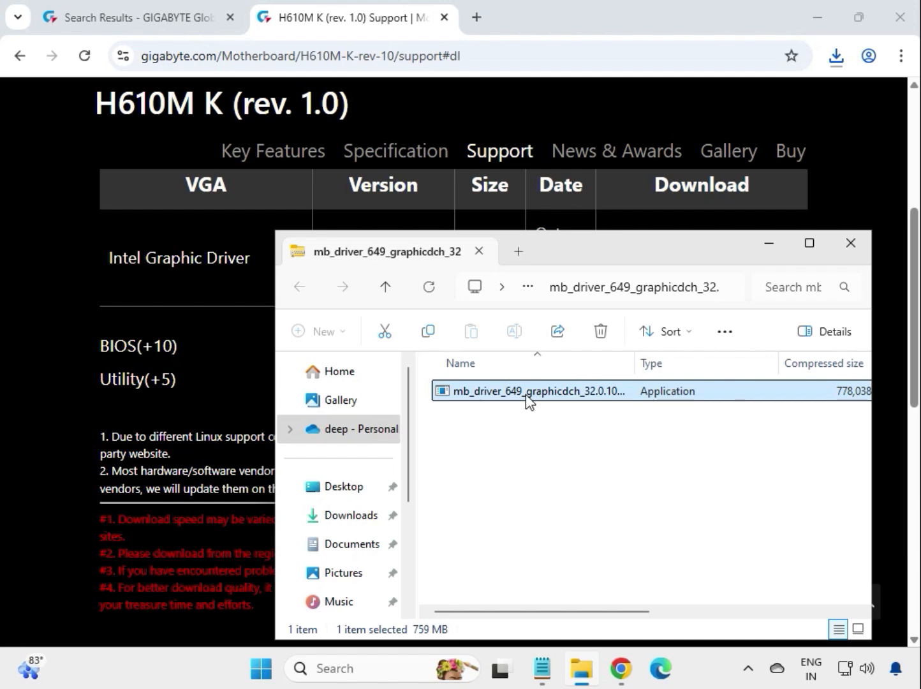
pyautogui.doubleClick(526, 394)
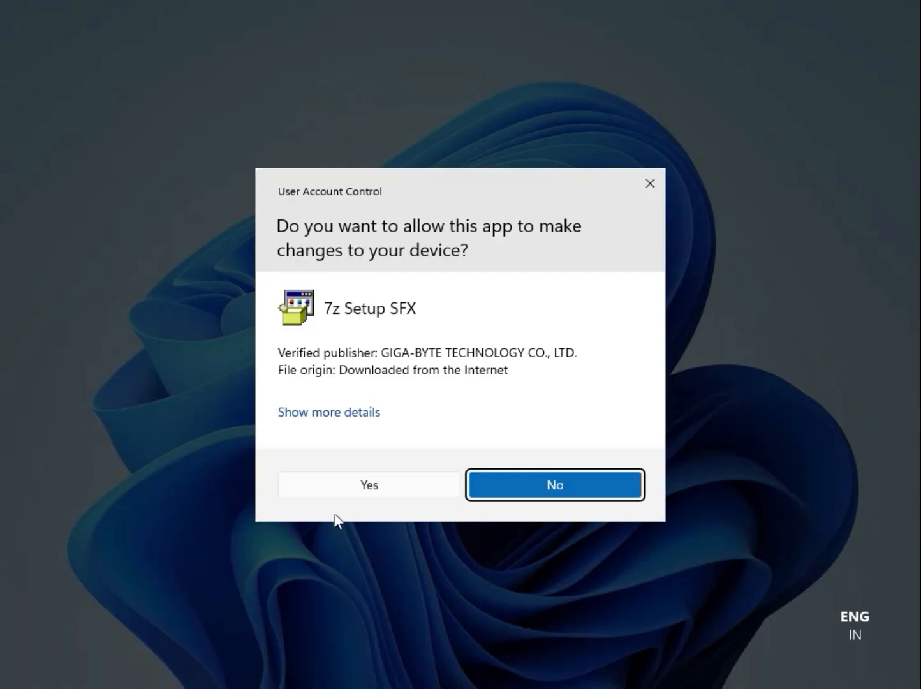
pyautogui.click(339, 483)
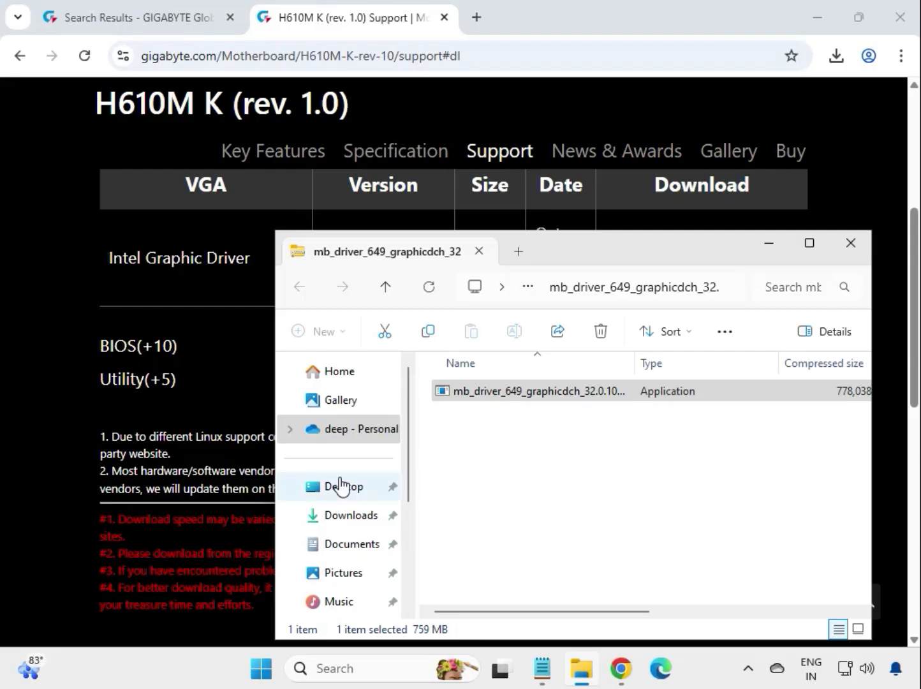
pyautogui.moveTo(405, 286); pyautogui.dragTo(541, 449)
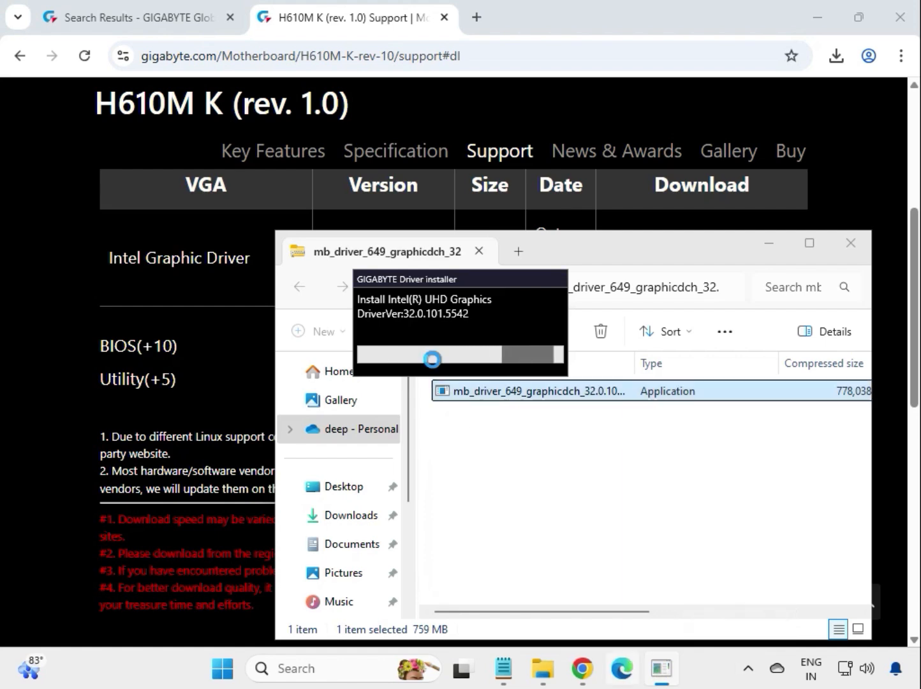
pyautogui.moveTo(431, 277); pyautogui.dragTo(541, 423)
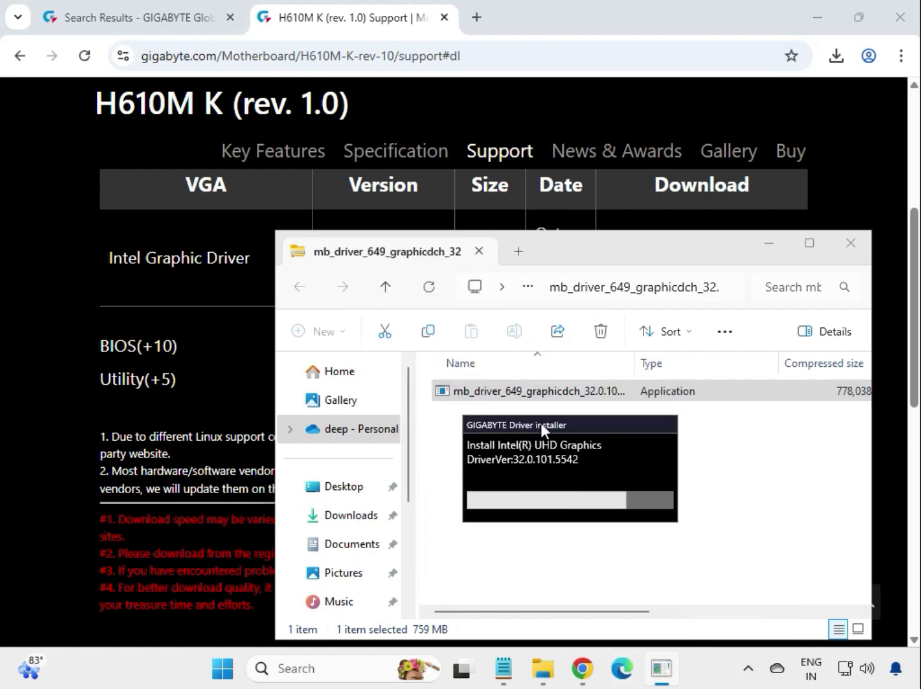